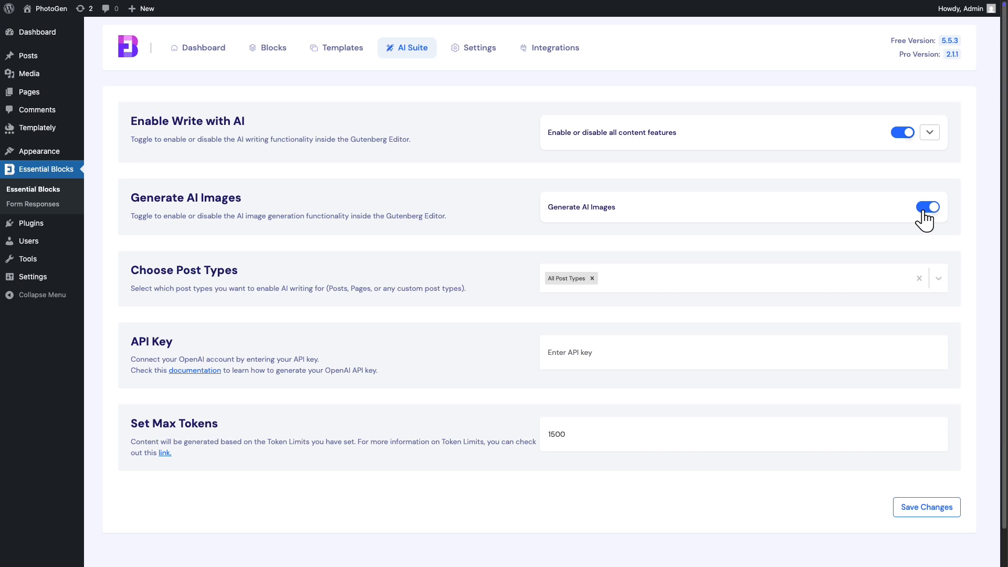
- Enter the OpenAI API key, keep the max tokens at 1500 and save the AI settings
left_click(741, 357)
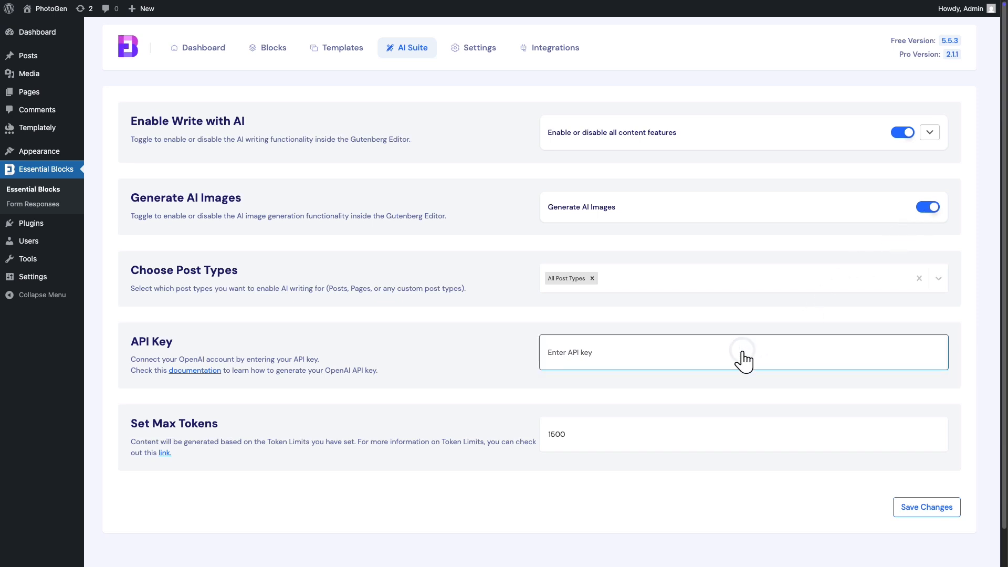
key("ctrl+v")
left_click(596, 438)
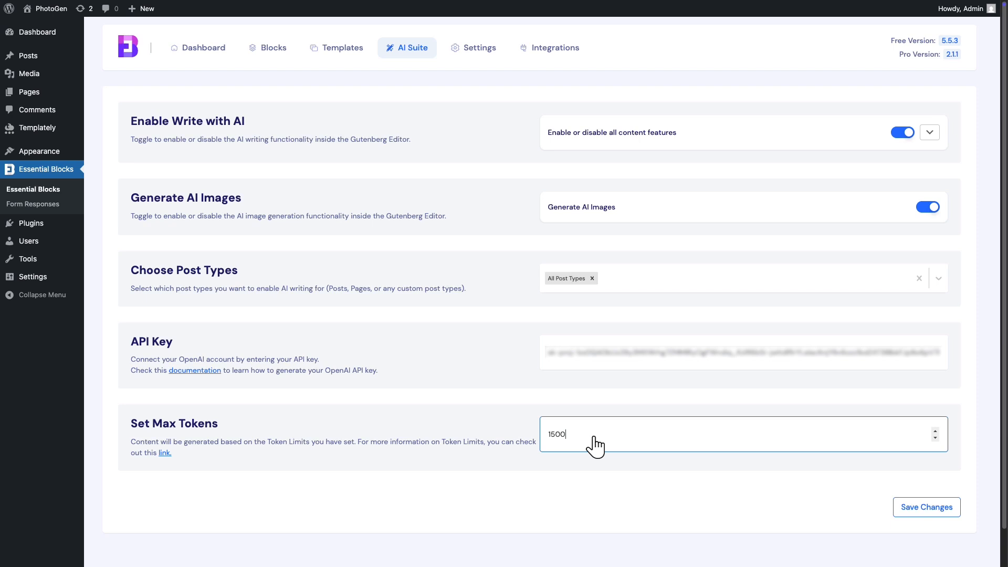
left_click(912, 511)
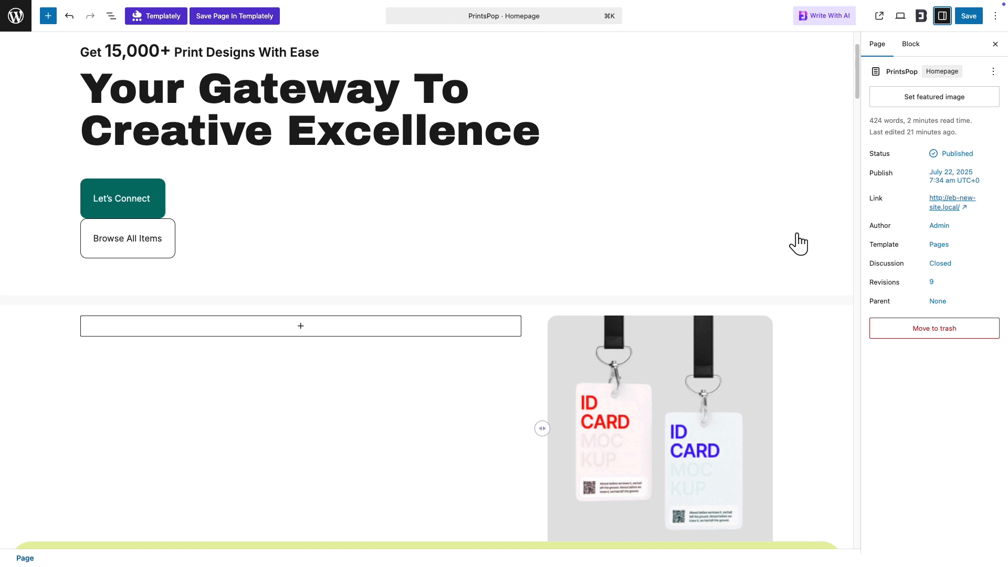
- Insert an Advanced Image block with a custom image source in the empty column beside the ID card mockup
scroll(798, 243, "down", 2)
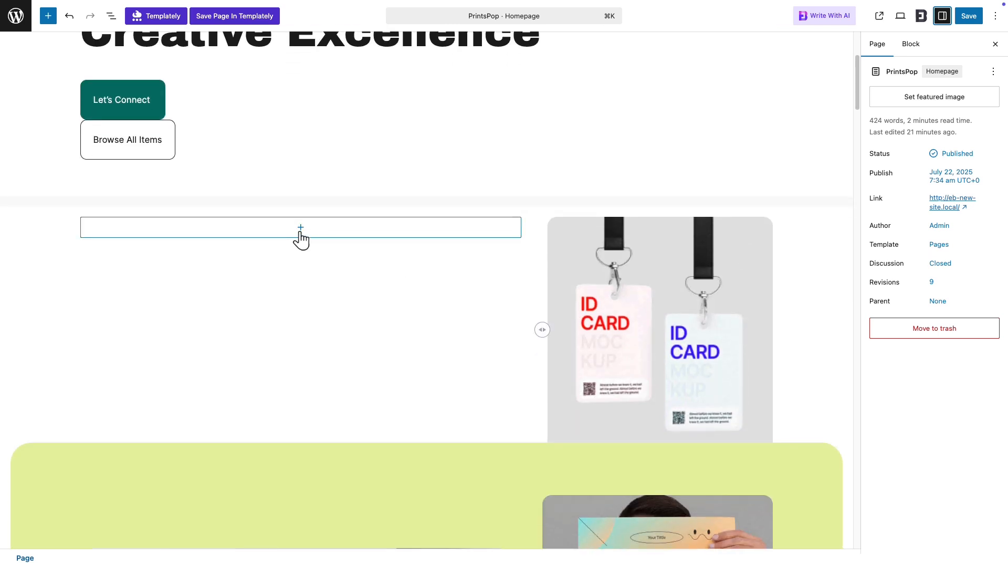
left_click(301, 227)
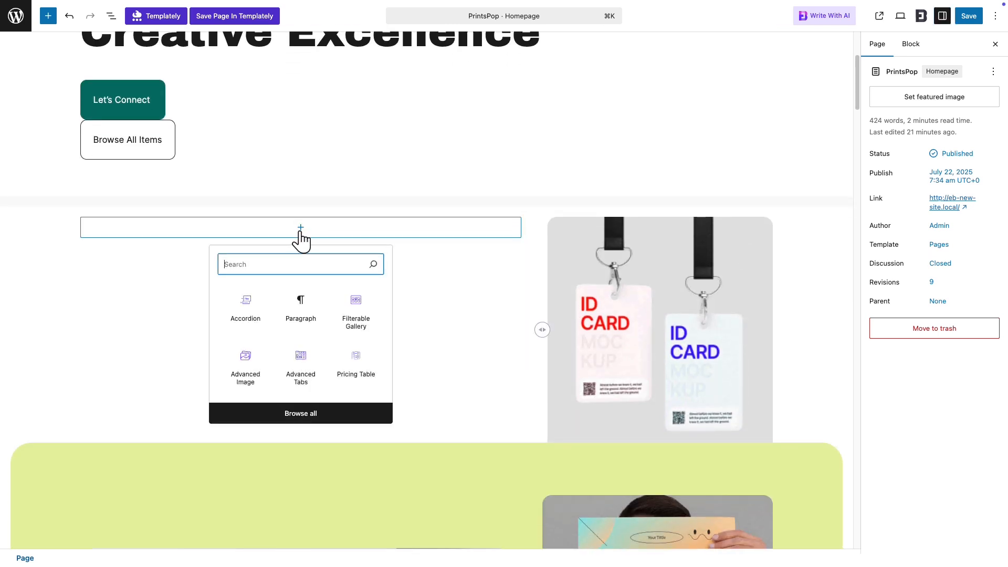
type("Advanced Image")
left_click(254, 312)
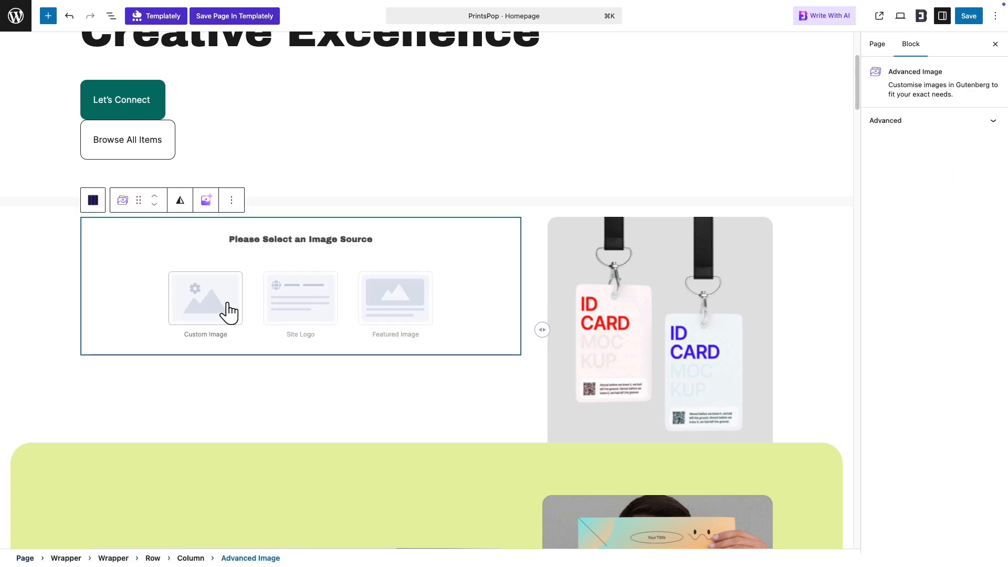
left_click(229, 312)
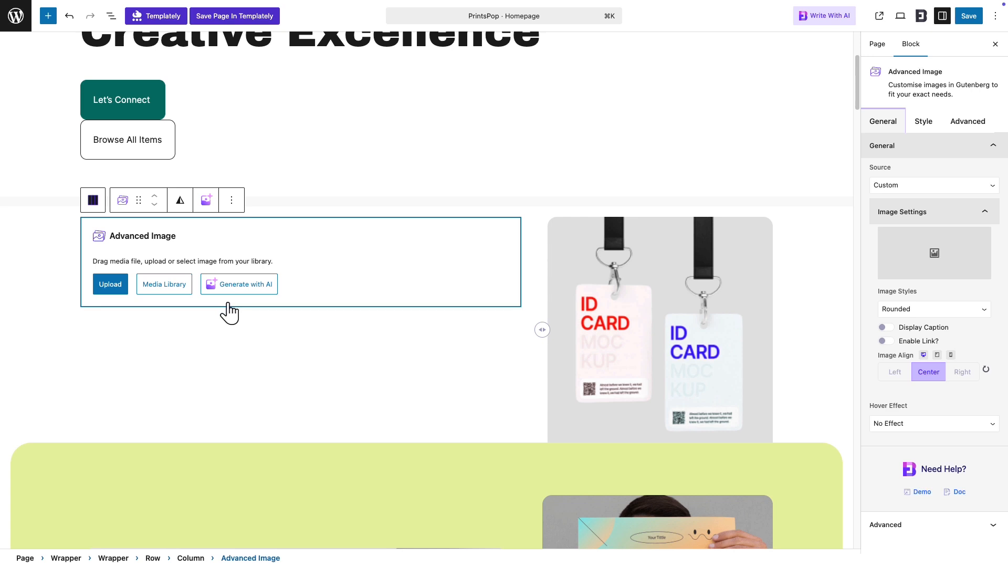
- Open the AI image generator for this block and paste the prompt describing the pastel layout with bold black typography and 3D swirl
left_click(260, 289)
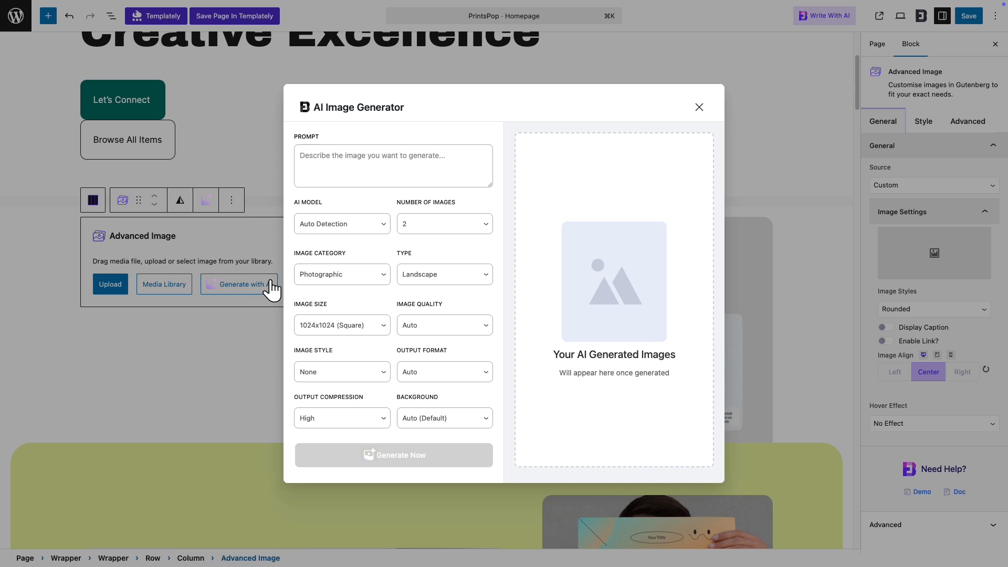
left_click(440, 163)
key("super+v")
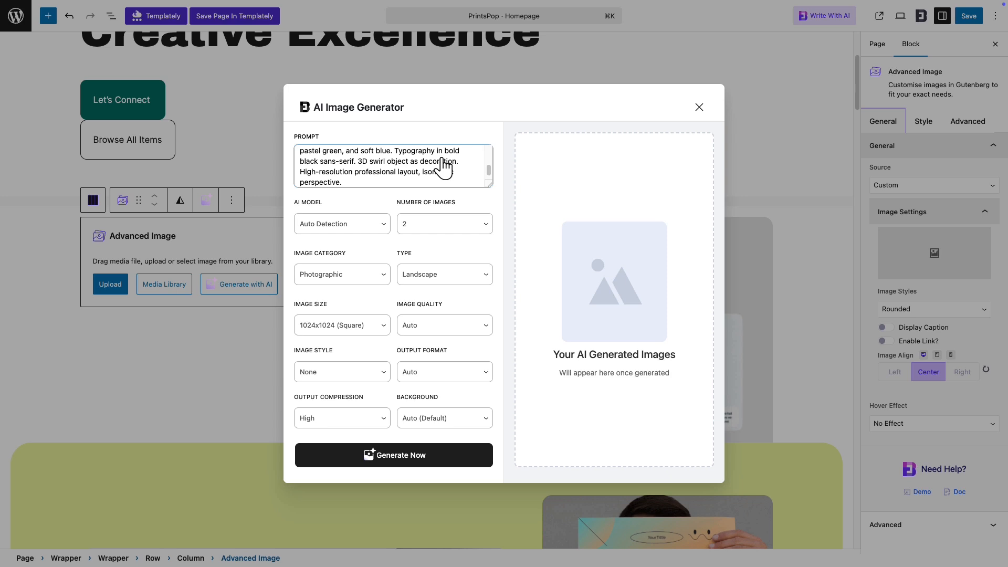
- Set the AI model to GPT-Image-1 and the number of images to 2
left_click(387, 225)
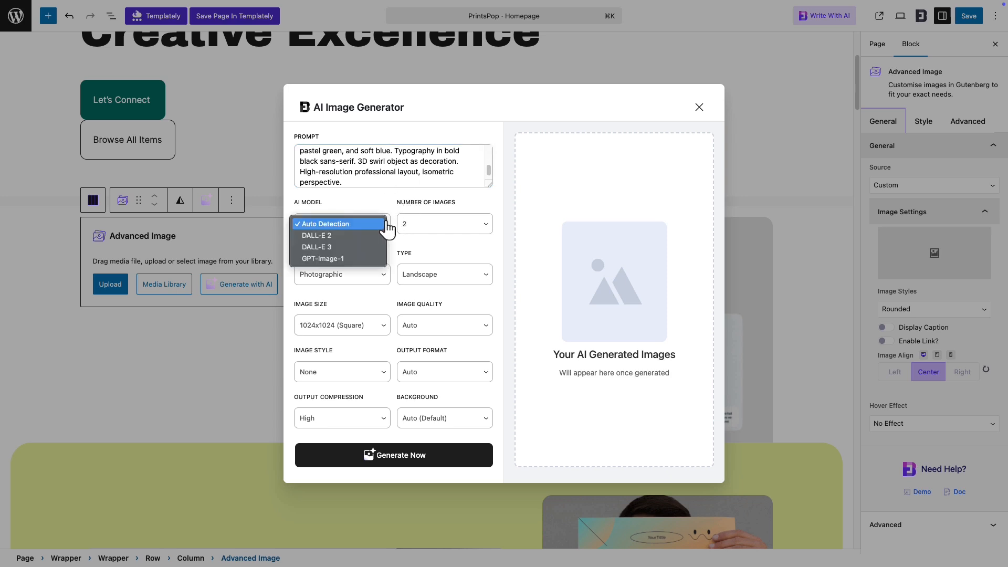
left_click(348, 235)
left_click(374, 271)
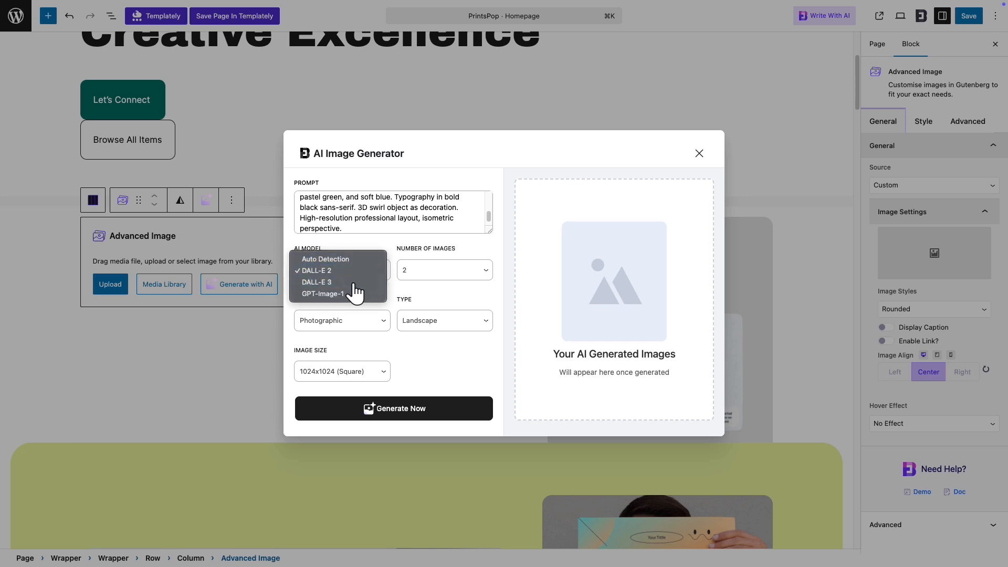
left_click(367, 278)
left_click(369, 260)
left_click(361, 261)
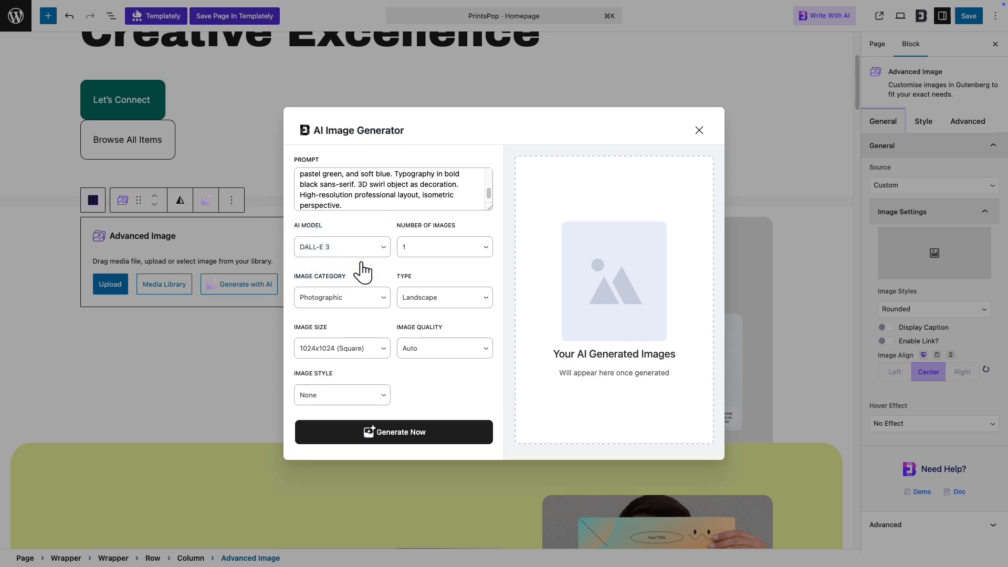
left_click(432, 229)
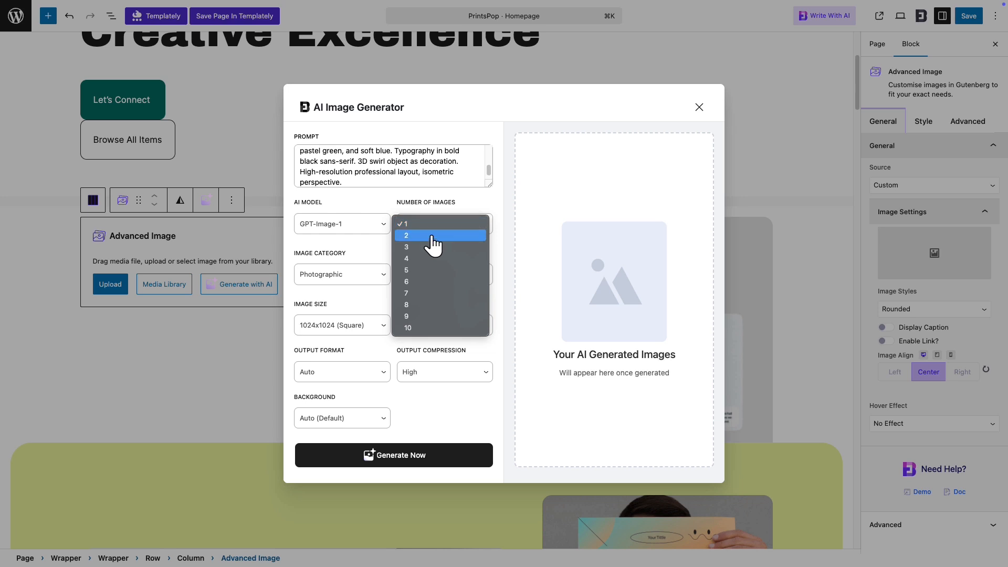
left_click(431, 235)
- Set the image category to Product and the type to Studio Shot
left_click(368, 275)
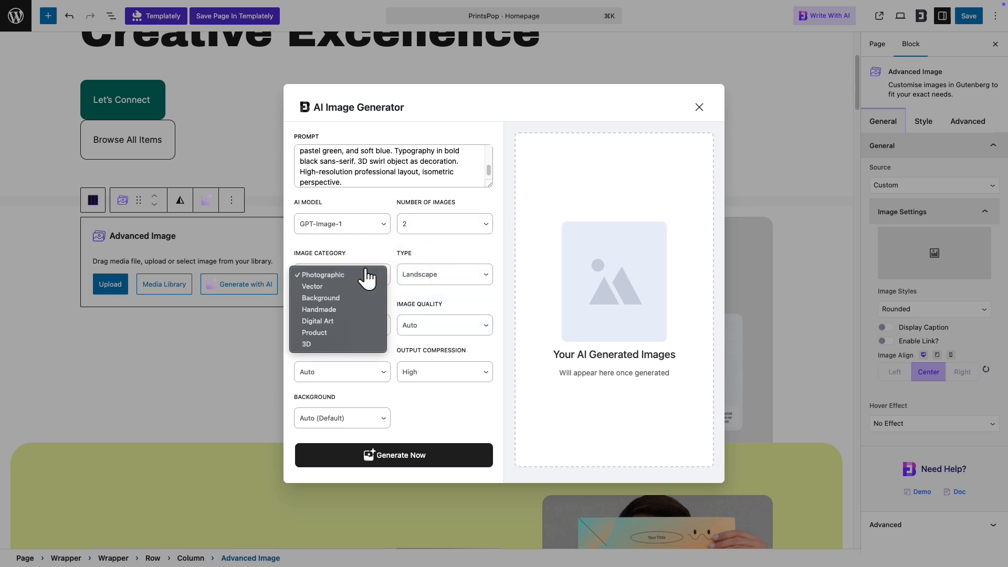
left_click(349, 333)
left_click(459, 286)
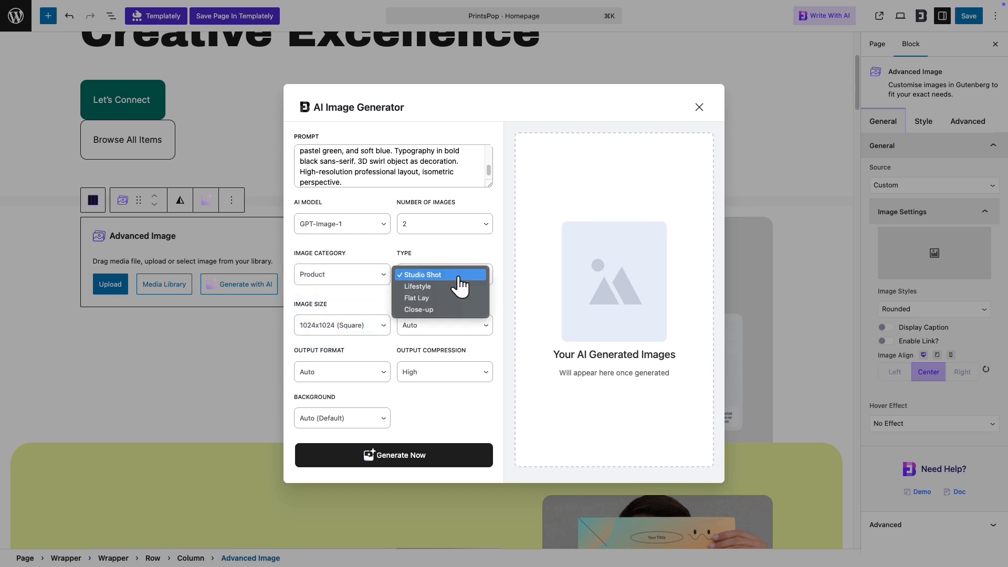
left_click(458, 277)
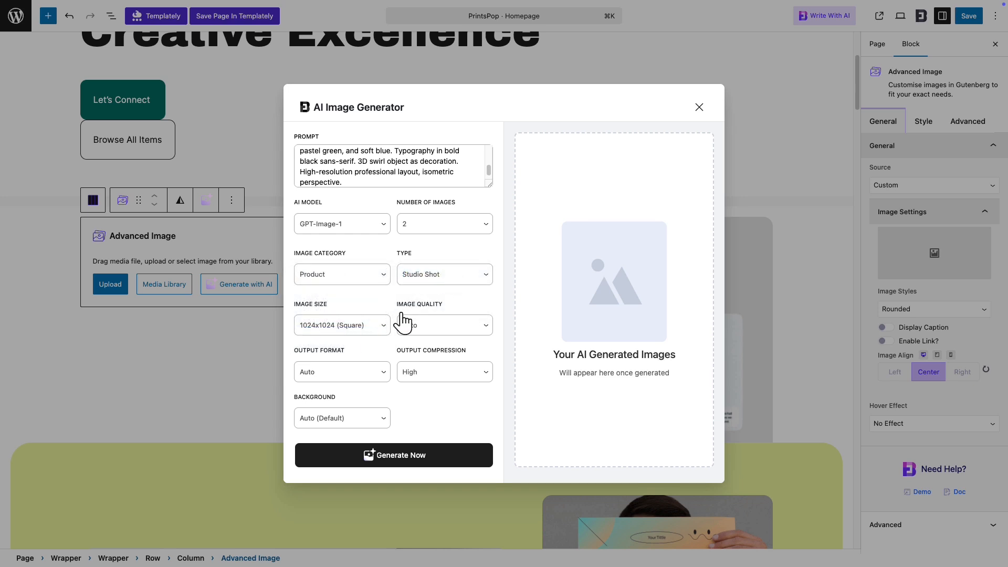
- Keep the image size at 1024x1024 (Square) and set the image quality to Medium
left_click(376, 328)
left_click(460, 328)
left_click(461, 349)
- Set the output format to PNG, keeping High output compression and the Auto (Default) background
left_click(344, 371)
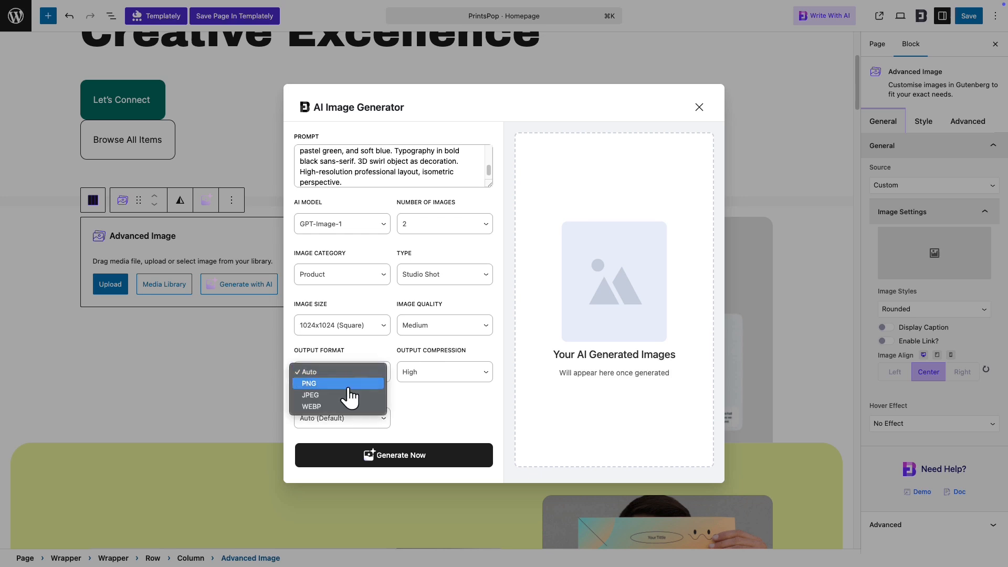
left_click(349, 389)
left_click(457, 375)
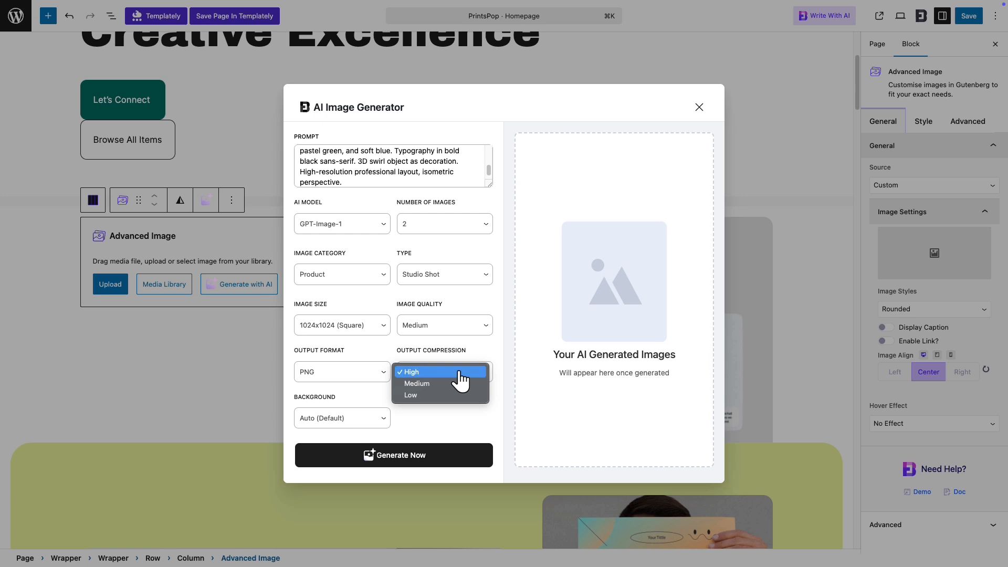
left_click(460, 373)
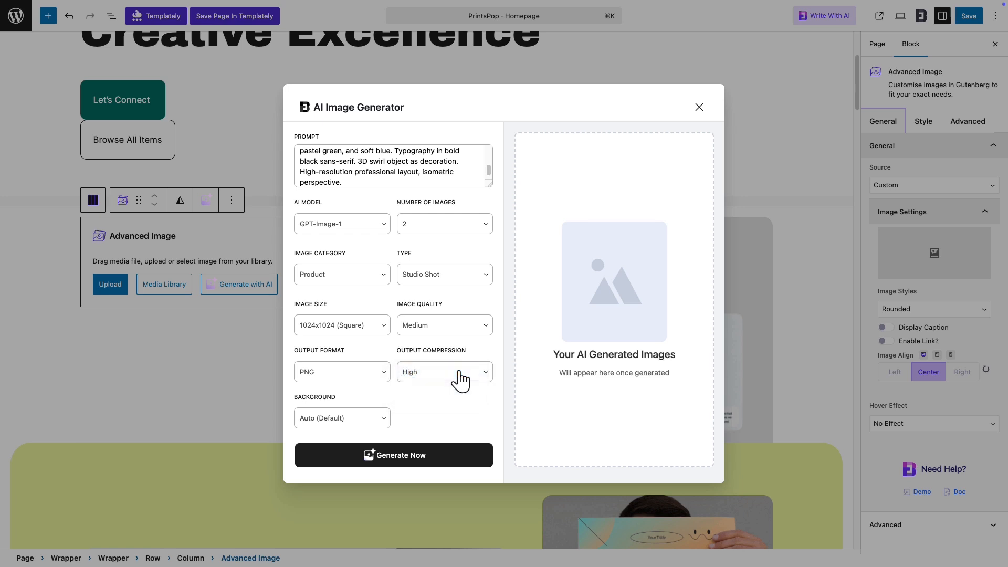
left_click(354, 421)
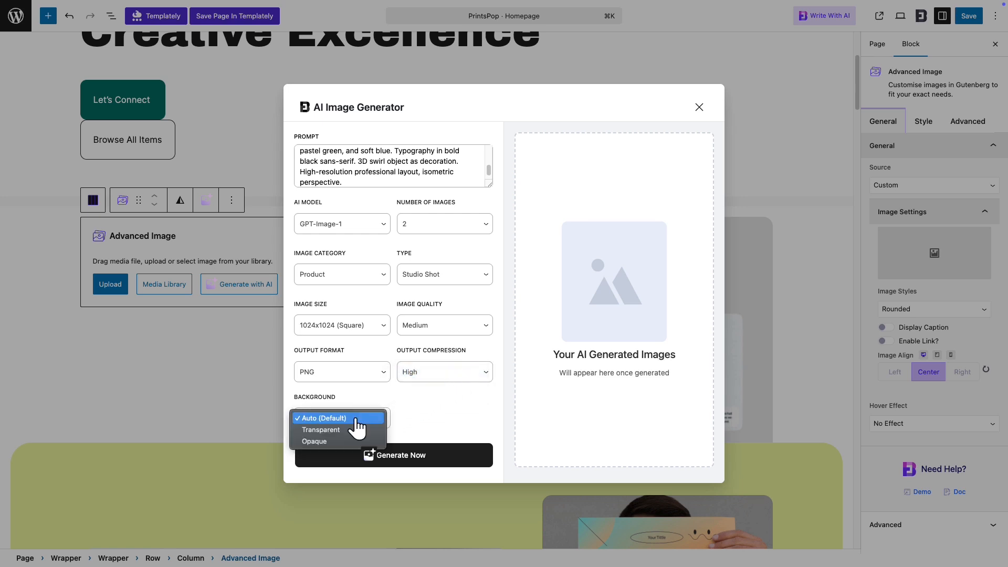
left_click(355, 420)
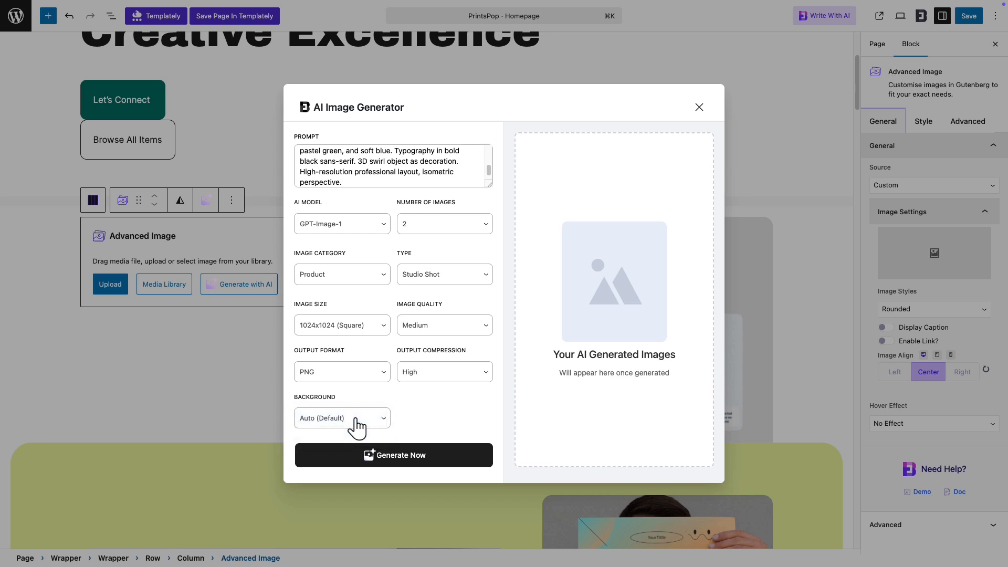
- Generate the images and use the second one, with the A4 paper, envelope and business card mockup
left_click(428, 456)
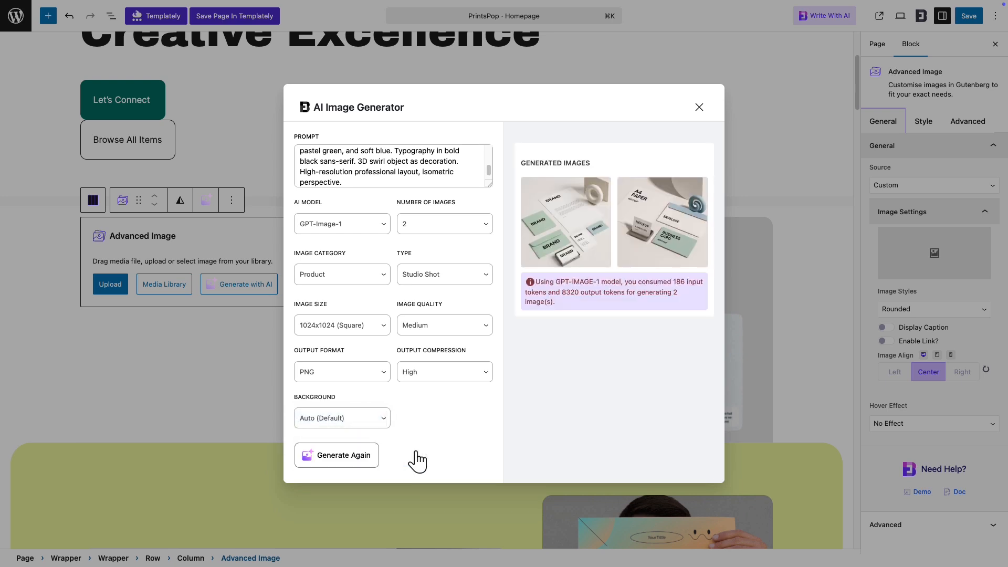
mouse_move(664, 243)
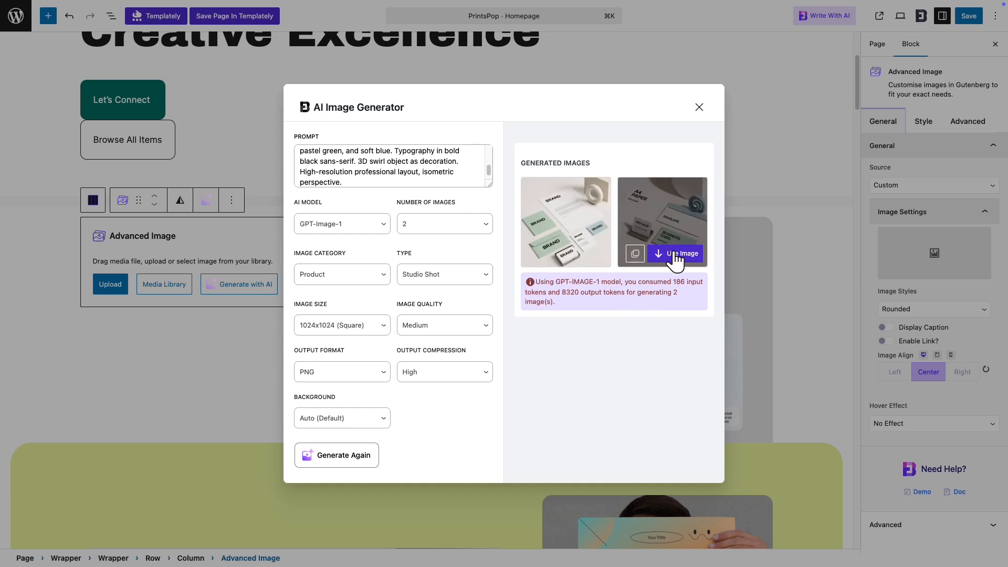
left_click(676, 255)
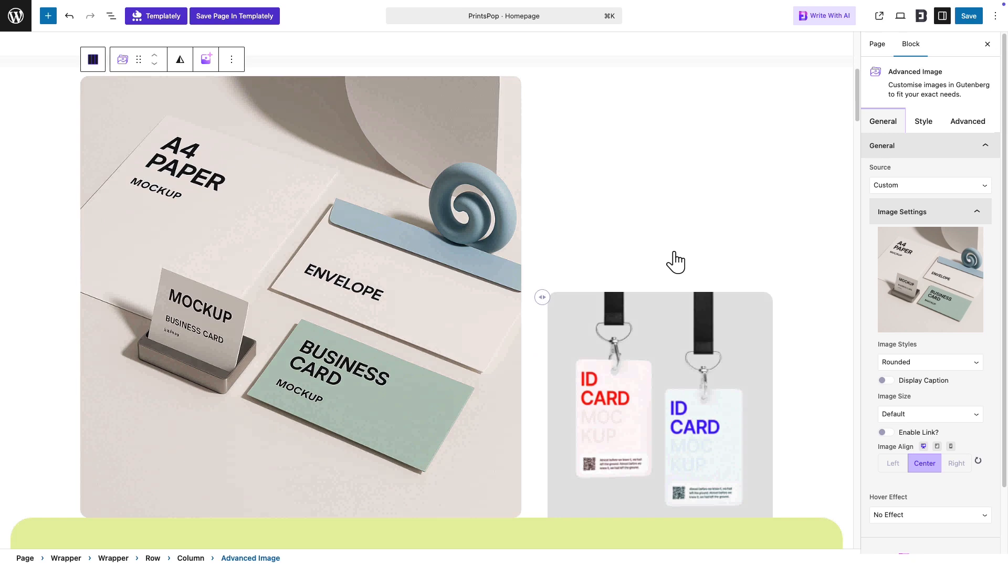
- Insert an Image block in the empty Top Categories column between Home Appliance and Accessories
scroll(676, 260, "down", 15)
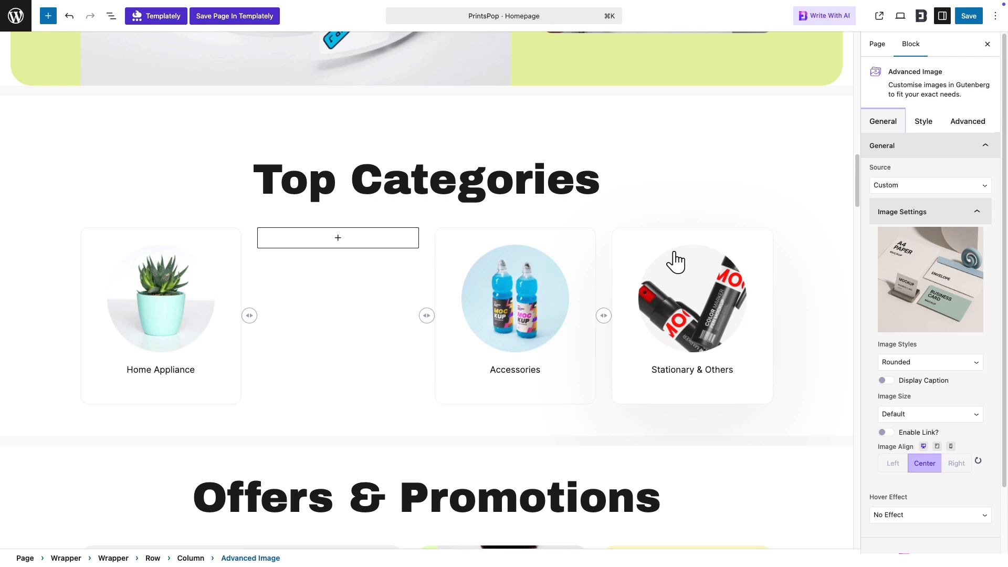
left_click(347, 244)
type("Image")
left_click(286, 318)
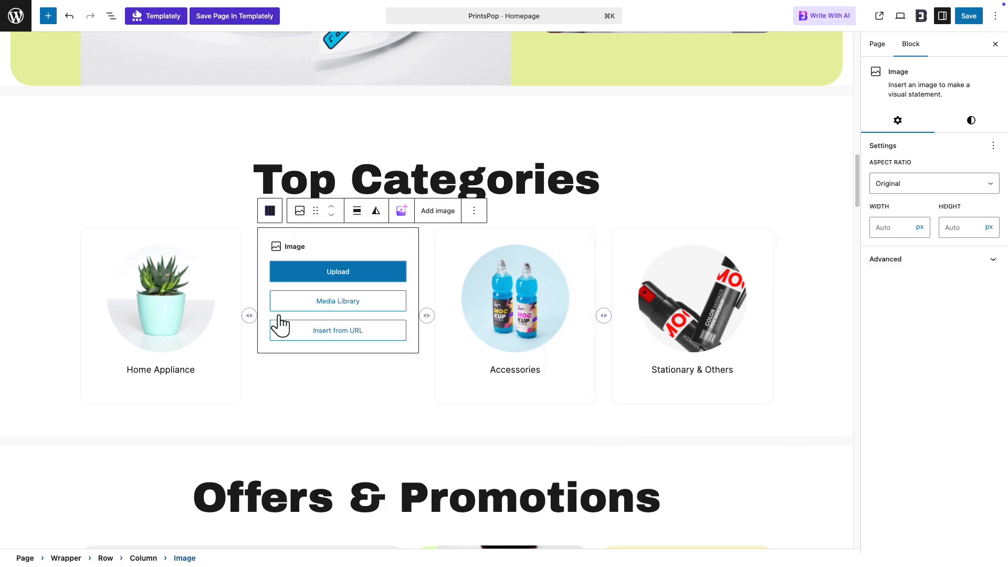
- Open the AI image generator for the Image block and paste the product prompt describing embroidered patches and realistic fabric texture
left_click(401, 210)
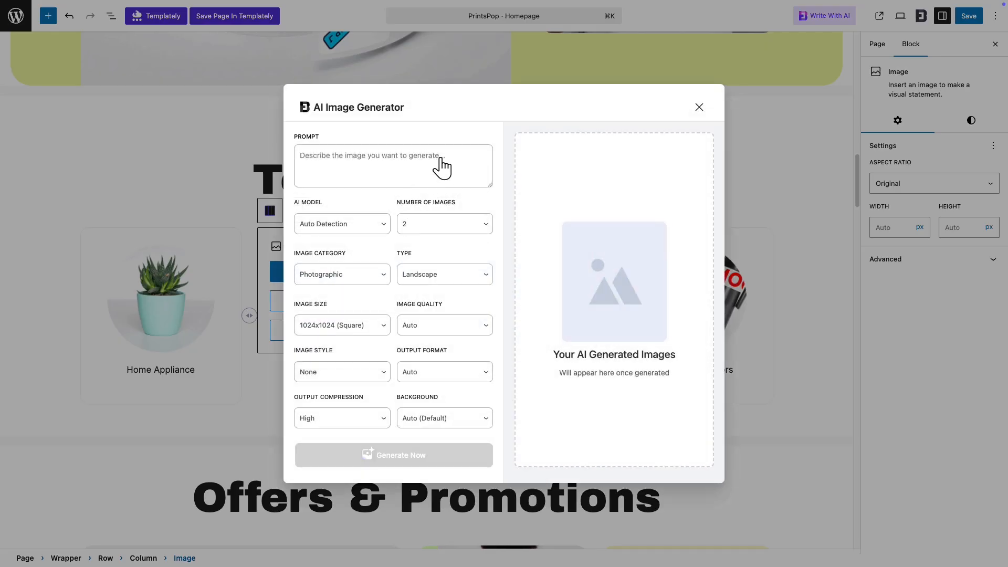
left_click(441, 159)
key("super+v")
- Set the AI model to DALL-E 3 with 1 image
left_click(374, 224)
left_click(331, 247)
left_click(439, 246)
left_click(438, 249)
- Choose the Product image category and the Studio Shot type for the DALL-E 3 image
left_click(375, 302)
left_click(336, 353)
left_click(460, 296)
left_click(422, 298)
- Keep the 1024x1024 (Square) size and set the image quality to Standard and the image style to Natural
left_click(377, 348)
left_click(336, 348)
left_click(434, 349)
left_click(434, 361)
left_click(342, 395)
left_click(349, 417)
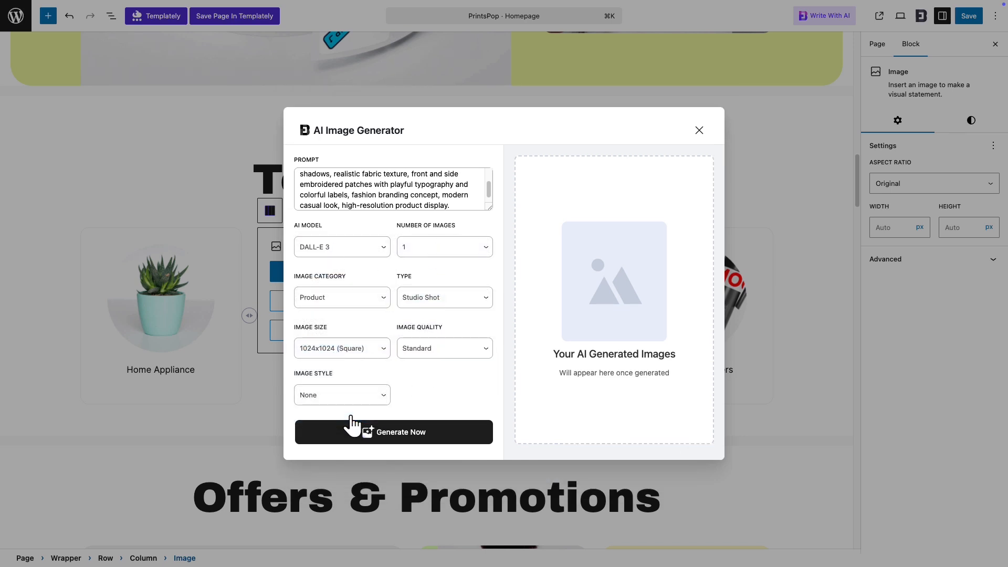
- Generate the green cap image, save it to the library and use it in the Top Categories Image block
left_click(426, 434)
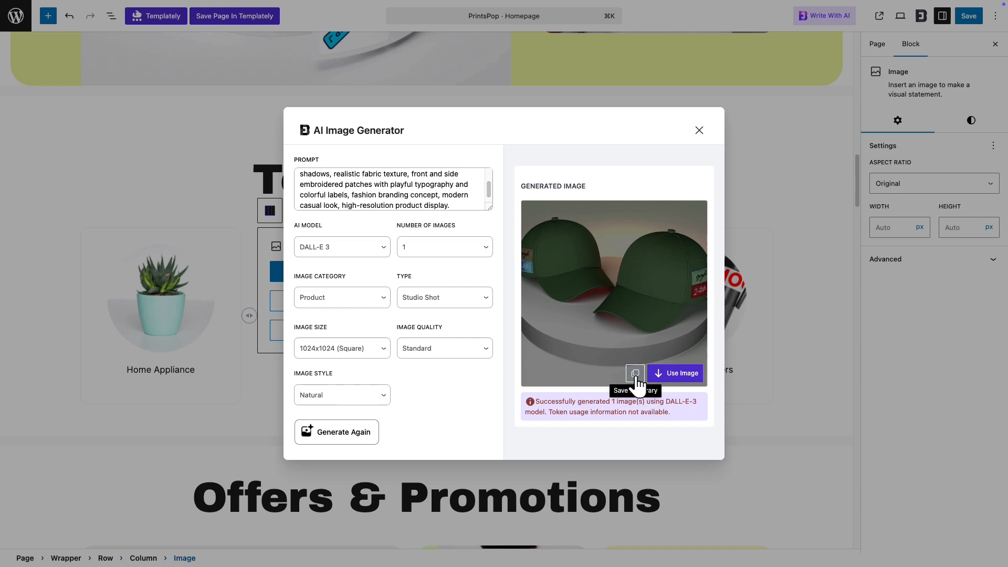
left_click(635, 374)
left_click(682, 374)
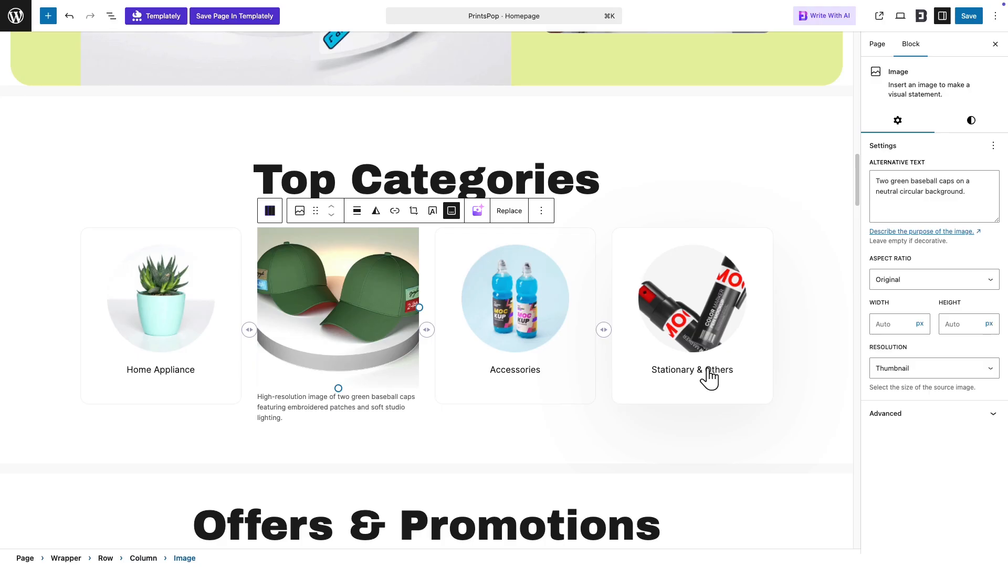
left_click(975, 198)
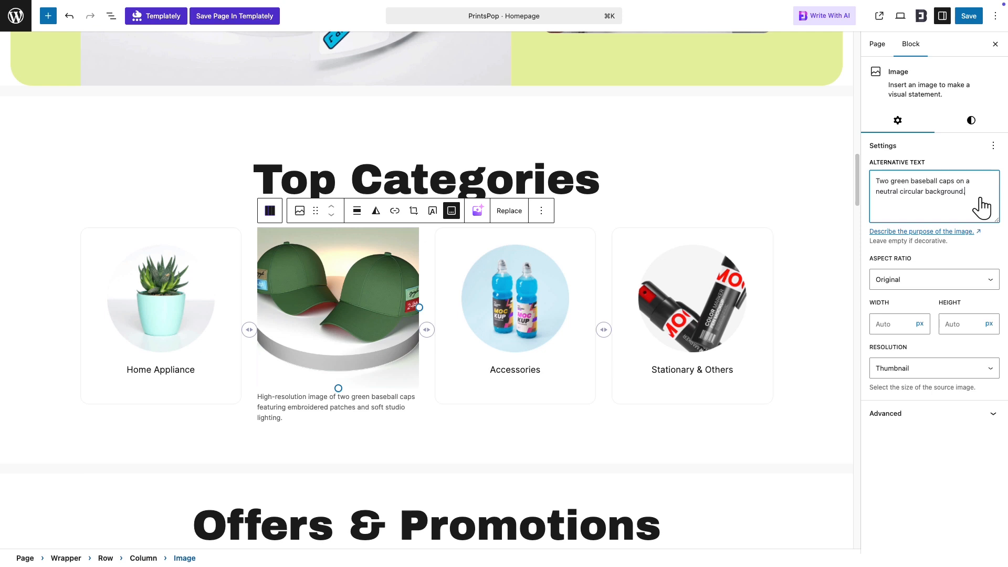
- Open the AI image generator for the empty image of Item # 1 in the Filterable Gallery
scroll(499, 382, "down", 15)
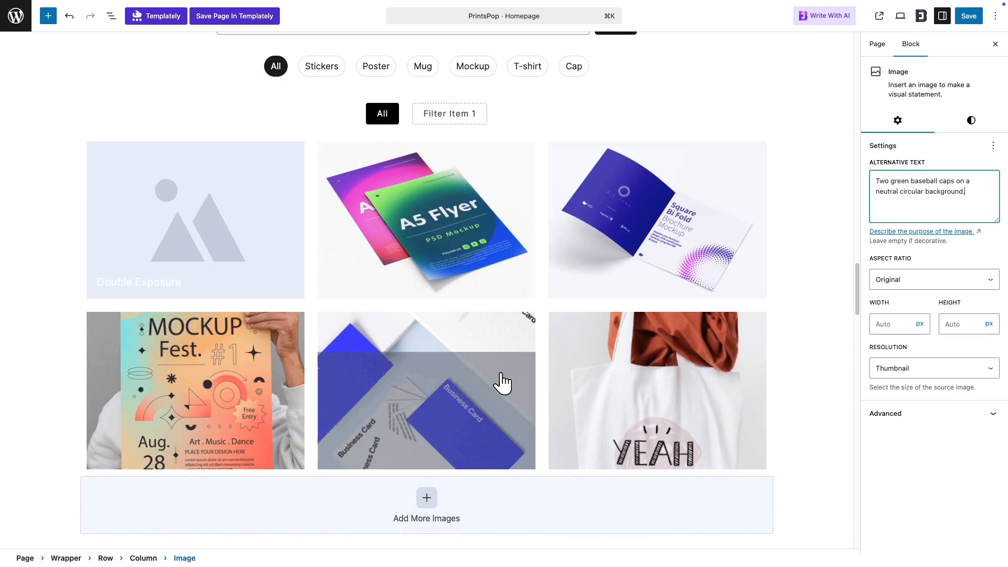
left_click(307, 166)
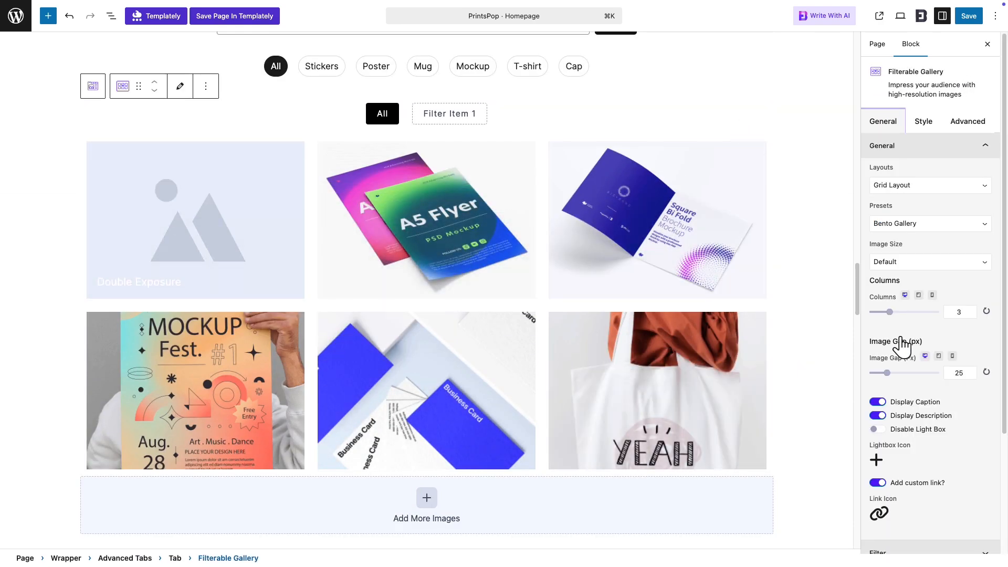
scroll(901, 344, "down", 3)
left_click(971, 424)
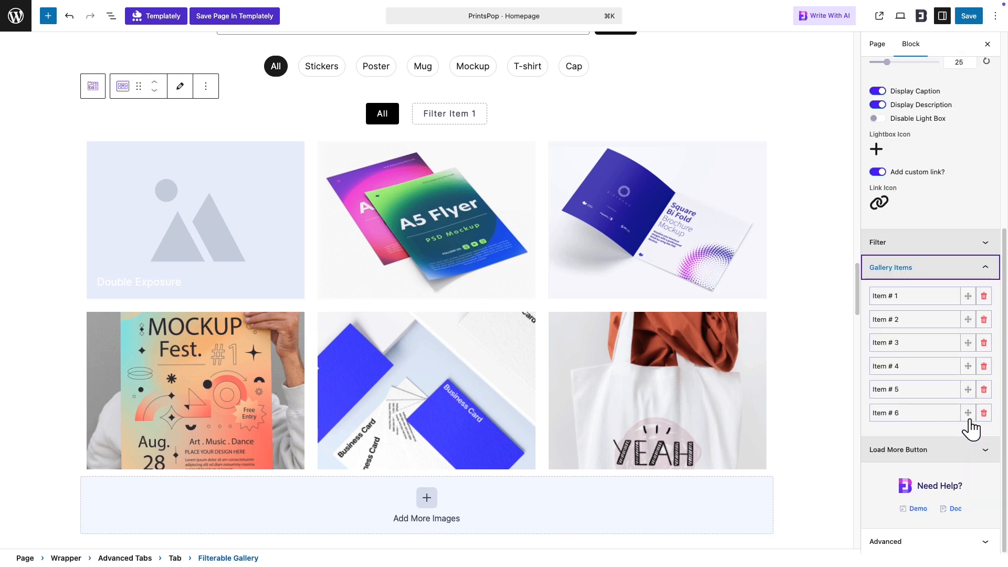
left_click(892, 299)
left_click(955, 344)
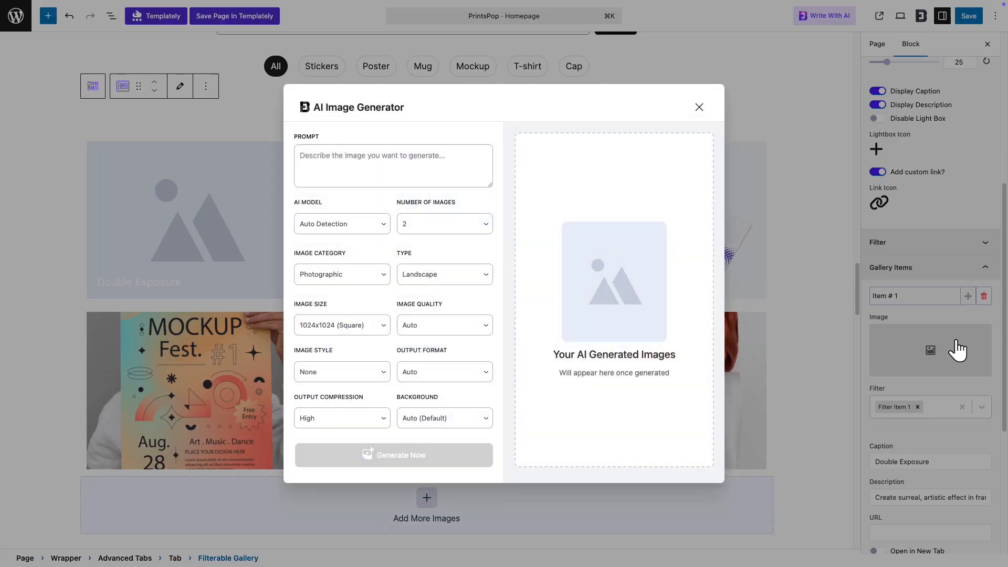
- Enter the vivid oval sticker prompt and choose the GPT-Image-1 model with 1 image to generate
left_click(450, 165)
key("ctrl+v")
left_click(364, 224)
left_click(320, 268)
left_click(447, 227)
left_click(446, 212)
- Choose the 3D image category with the Realistic type and set the image quality to Medium
left_click(372, 278)
left_click(338, 343)
left_click(453, 276)
left_click(450, 325)
left_click(446, 348)
- With PNG output and Medium compression, generate the sticker image and use it for Item # 1 of the Filterable Gallery
left_click(375, 377)
left_click(375, 383)
left_click(451, 371)
left_click(457, 383)
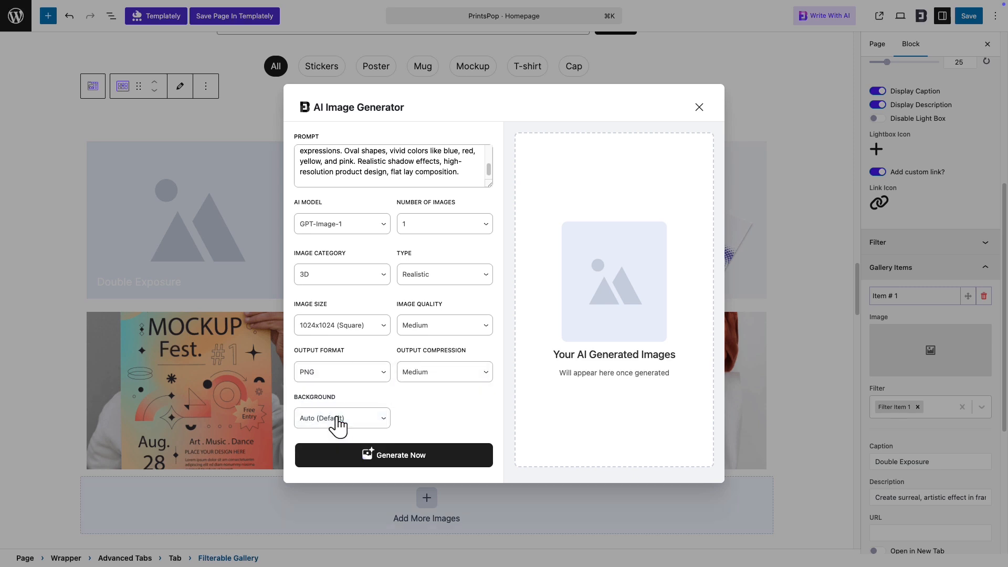
left_click(396, 456)
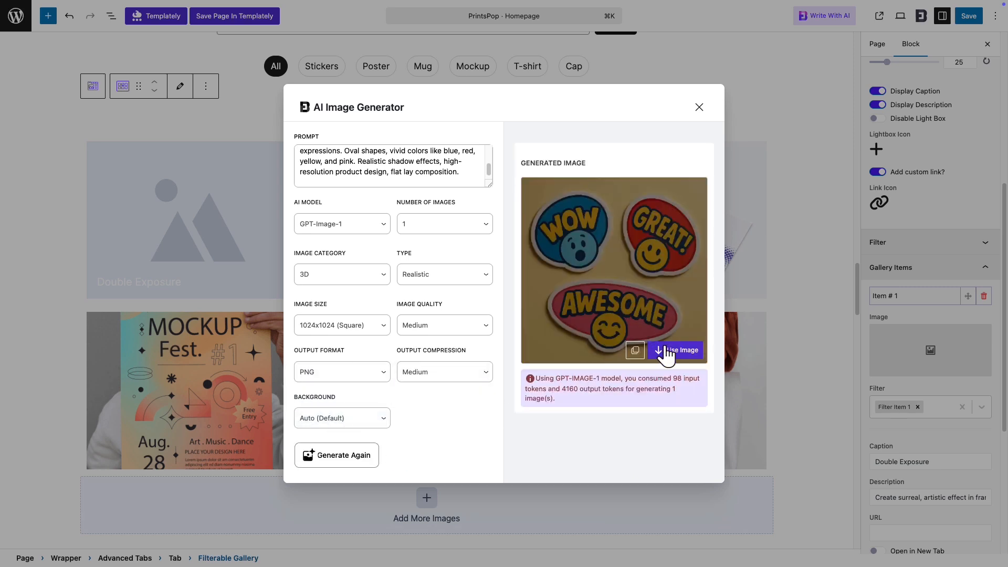
left_click(687, 355)
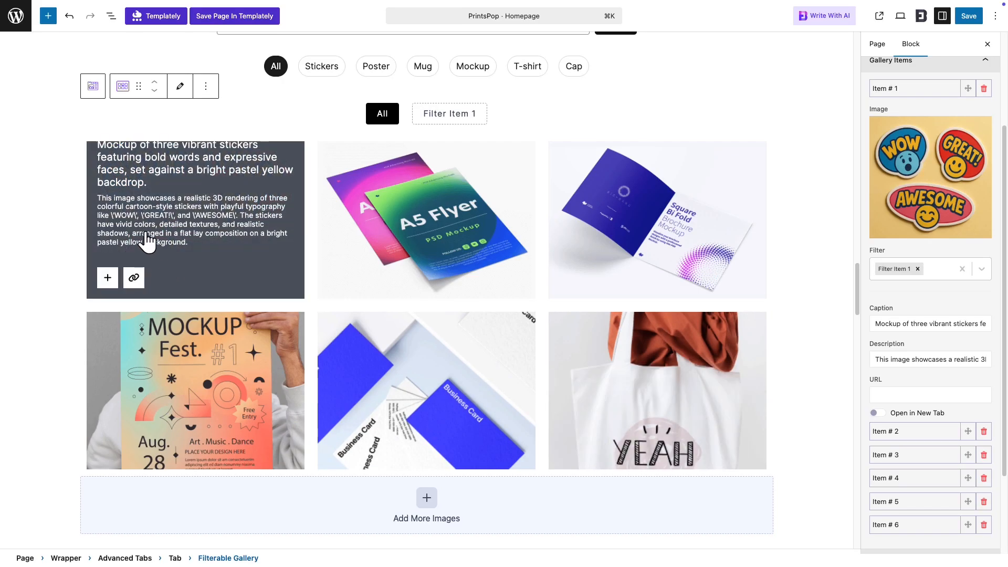
- Check the caption and description of gallery Item # 1 against its tile on the page
scroll(218, 288, "up", 2)
left_click(946, 327)
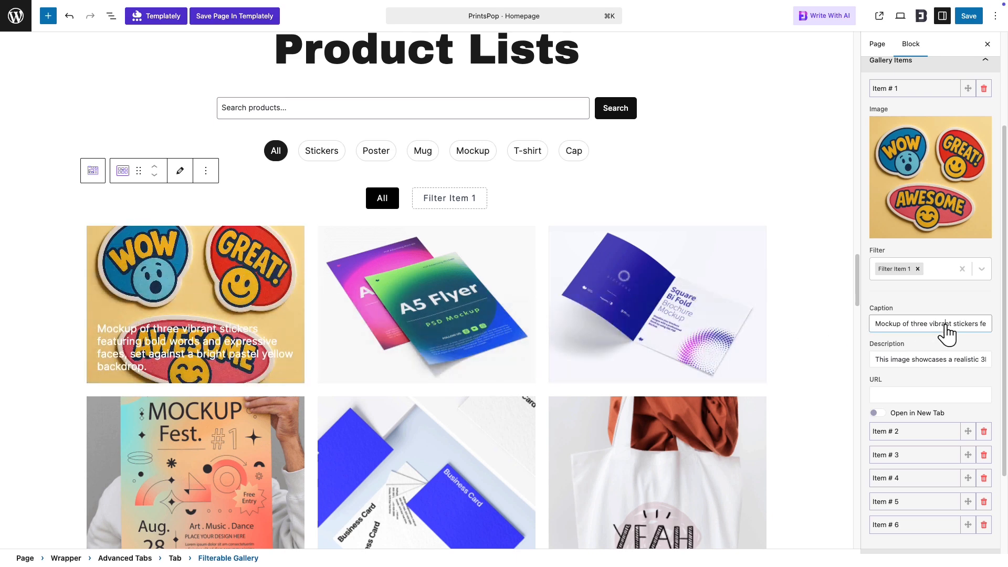
left_click(947, 360)
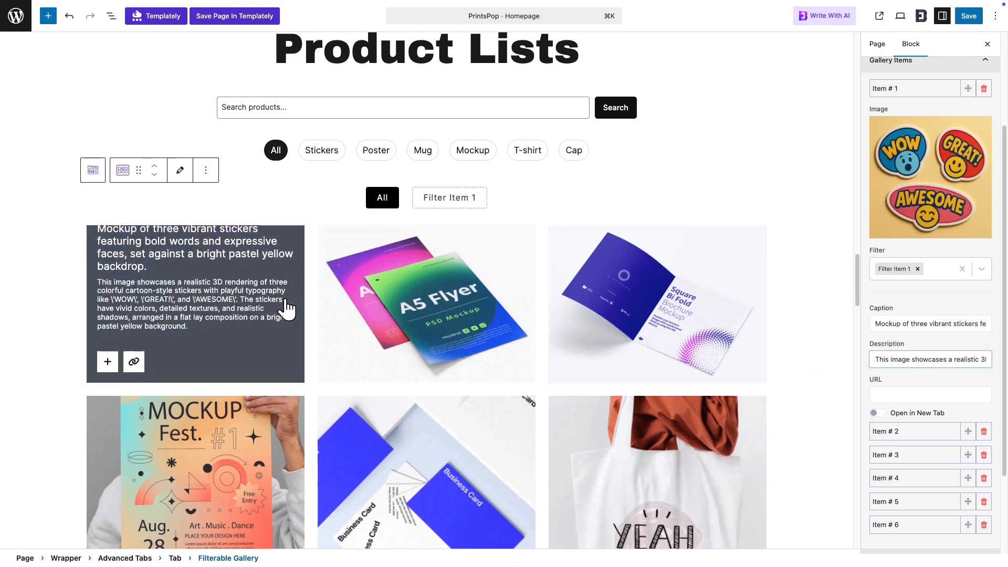
- Open the AI image generator for the empty avatar of the first testimonial in the Satisfied Customers section
scroll(288, 309, "down", 5)
scroll(287, 309, "down", 5)
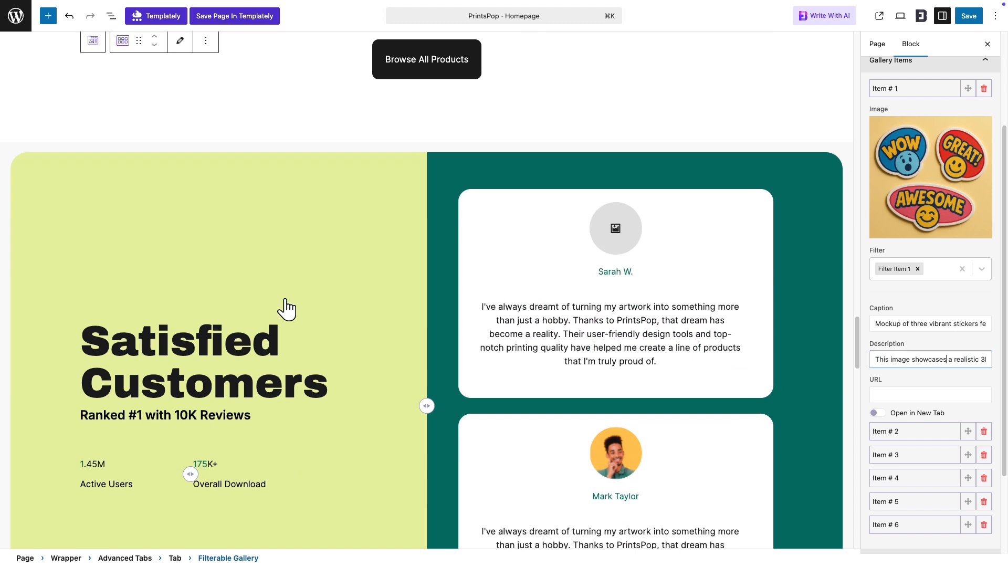
left_click(680, 259)
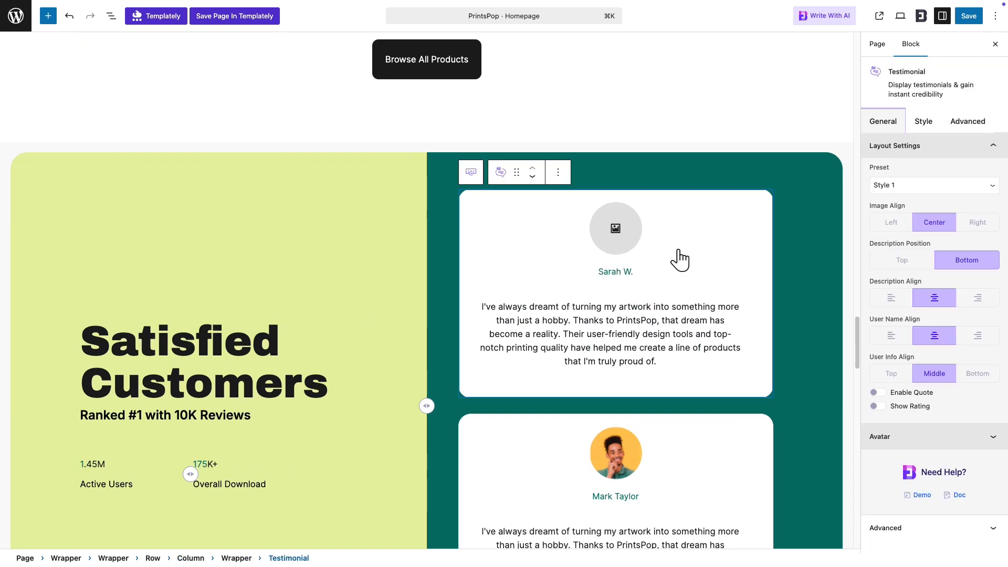
left_click(966, 436)
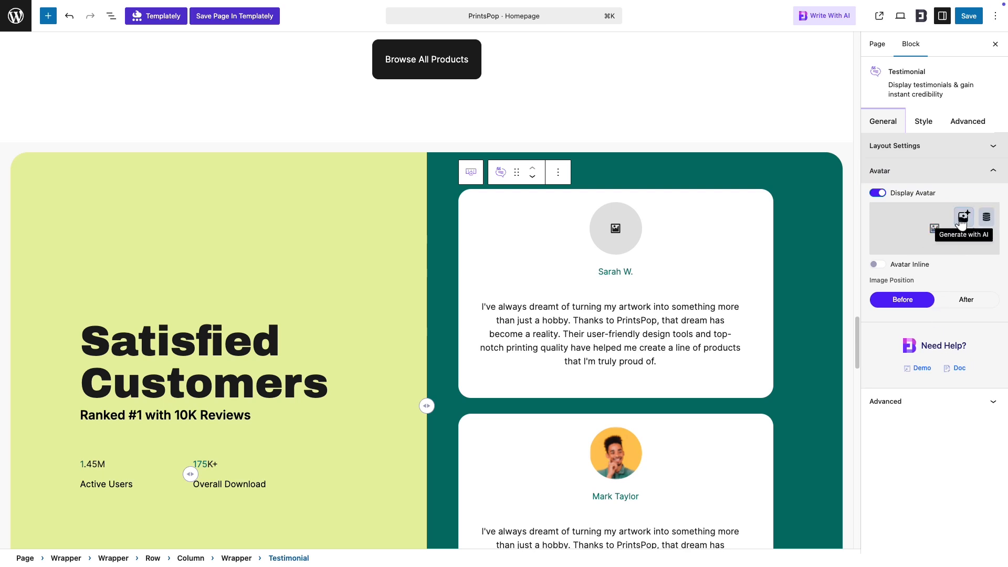
left_click(962, 223)
- Enter the round smiling portrait prompt for the avatar and choose the GPT-Image-1 model
left_click(446, 163)
key("ctrl+v")
left_click(361, 225)
left_click(357, 259)
- Choose the Digital Art category with the Digital Painting type and set the avatar's image quality to Medium
left_click(348, 275)
left_click(446, 275)
left_click(443, 287)
left_click(468, 327)
left_click(449, 359)
- With PNG output, Medium compression and a Transparent background, generate the portraits and use the second one as the testimonial avatar
left_click(341, 371)
left_click(326, 389)
left_click(445, 372)
left_click(448, 387)
left_click(342, 417)
left_click(325, 435)
left_click(462, 455)
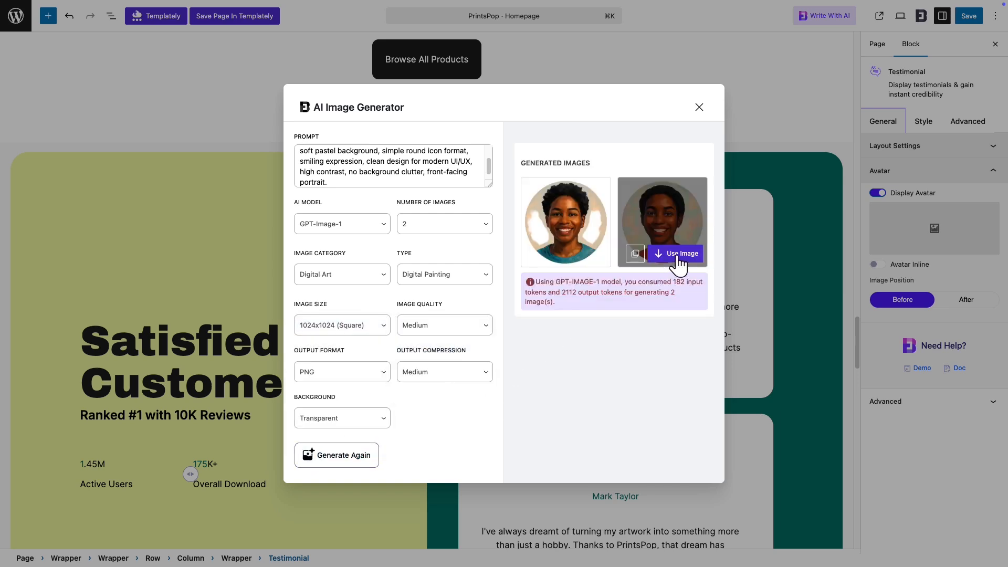
left_click(677, 257)
- Open the AI image generator for the title prefix image of the "Where To Get Unlimited Design Resources?" accordion item
scroll(697, 265, "down", 10)
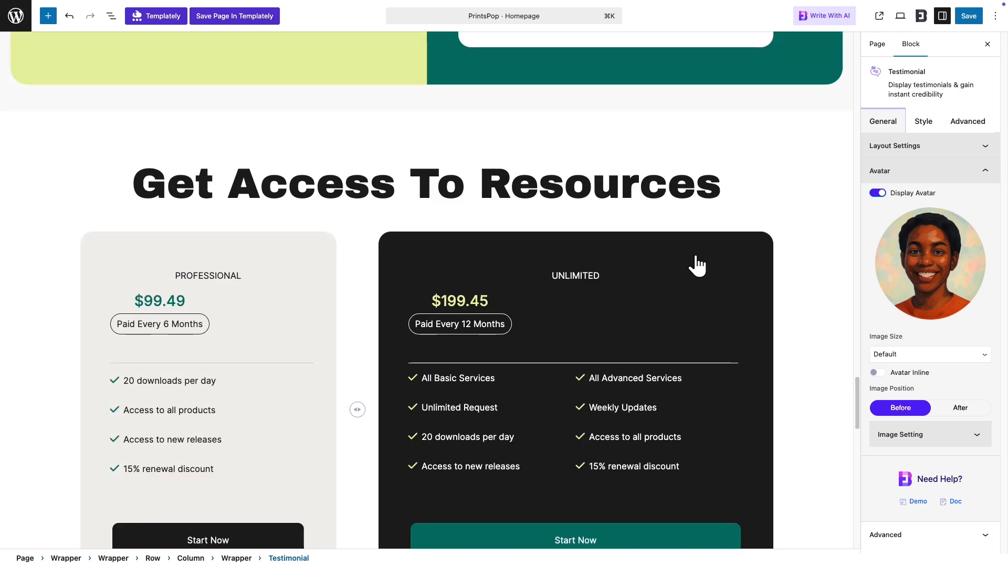
scroll(697, 265, "down", 15)
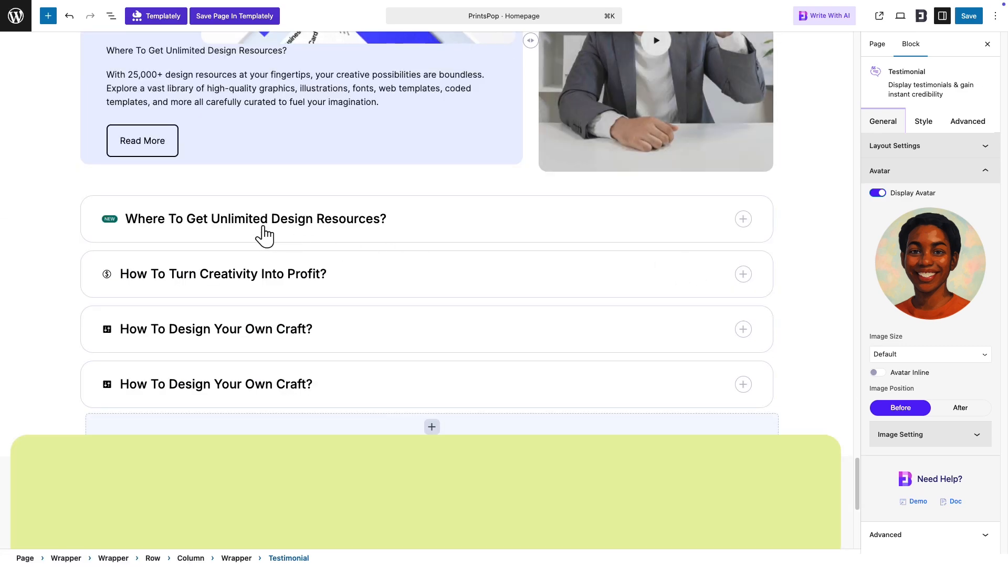
left_click(265, 236)
left_click(97, 180)
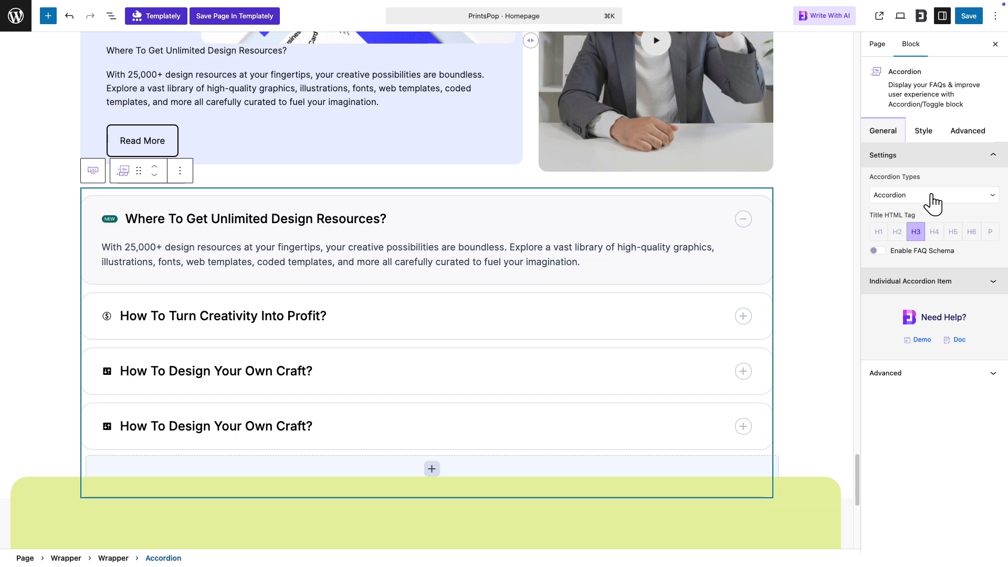
left_click(931, 281)
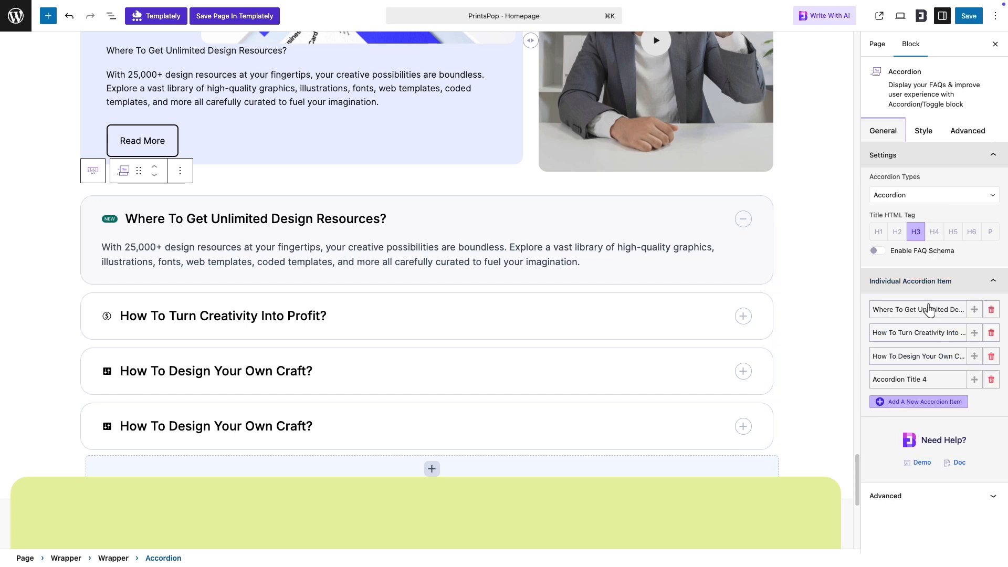
left_click(929, 309)
mouse_move(891, 349)
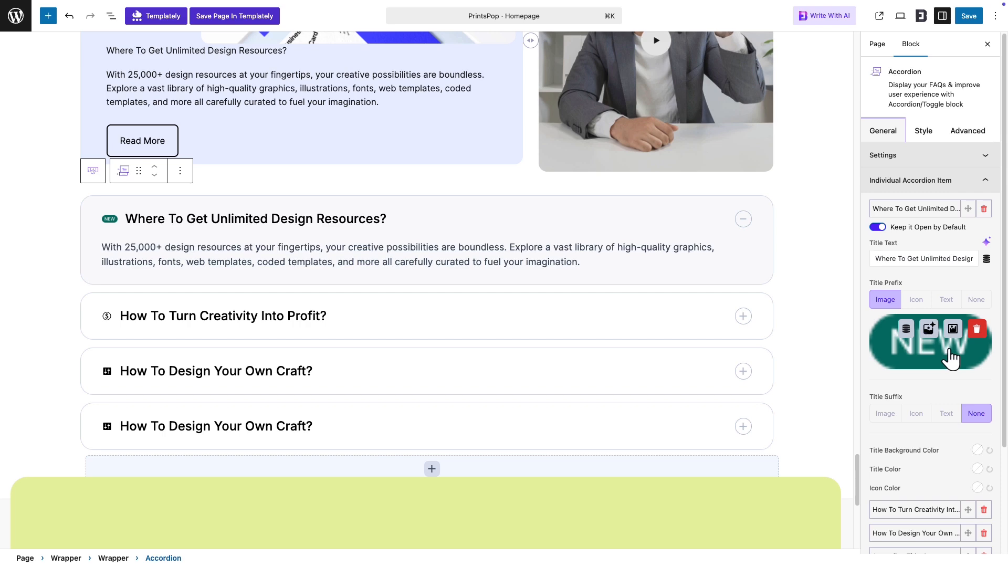
left_click(928, 330)
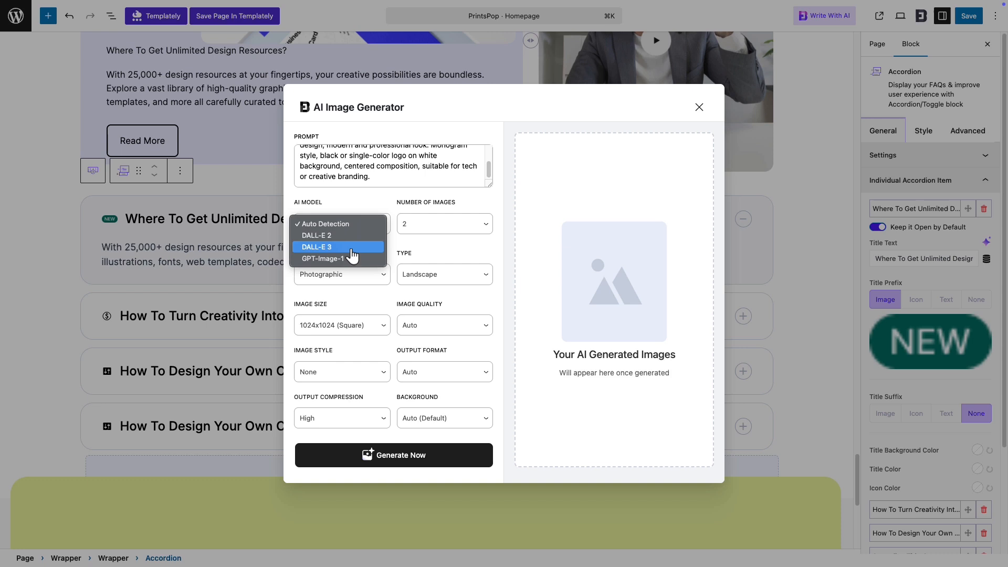
- Enter the monogram logo prompt and choose the DALL-E 3 model with the Vector category and Shape Logo type
left_click(350, 251)
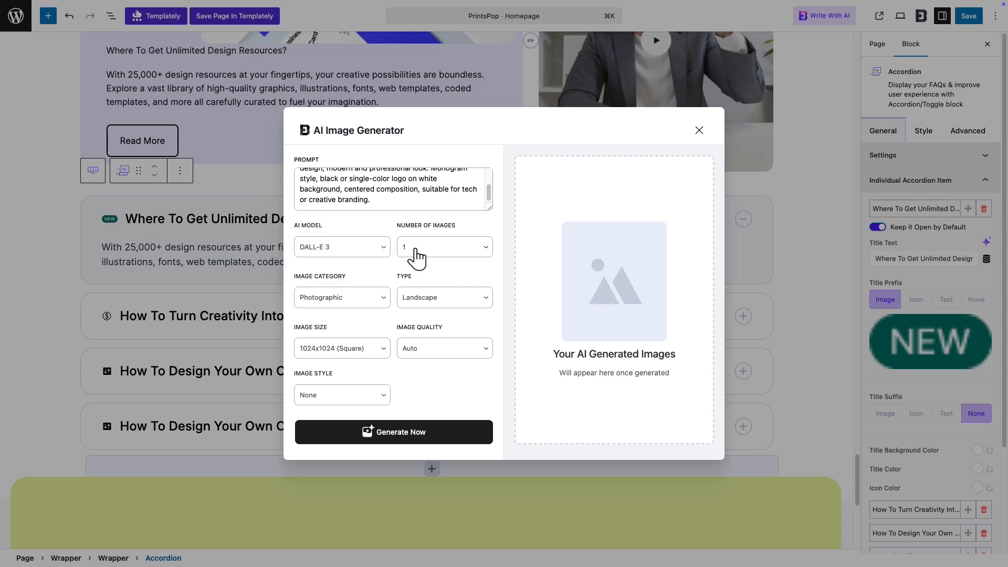
left_click(369, 304)
left_click(353, 313)
left_click(459, 299)
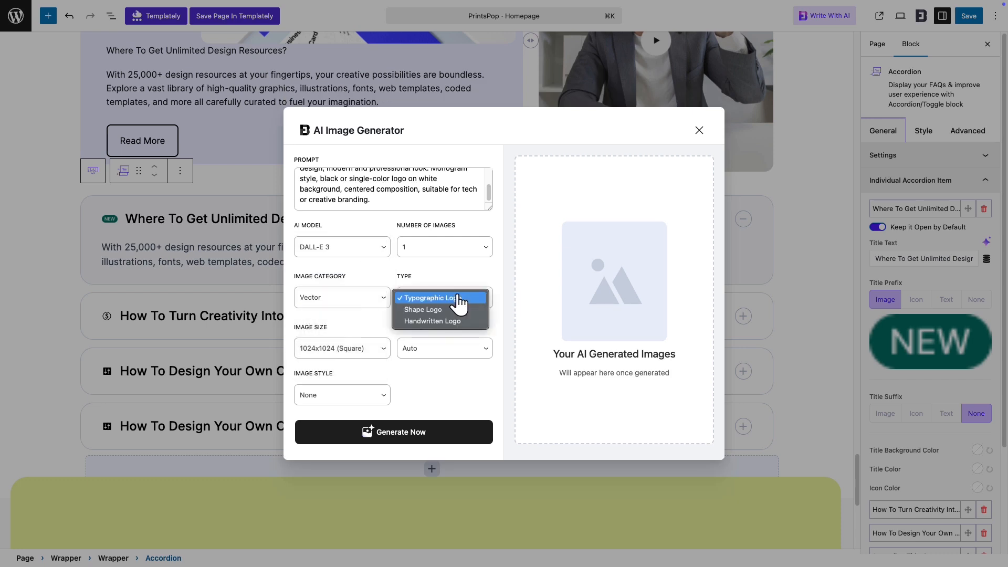
left_click(455, 310)
- Keep the logo at 1024x1024 (Square) and set its image quality to Standard and image style to Natural
left_click(368, 349)
left_click(367, 350)
left_click(428, 350)
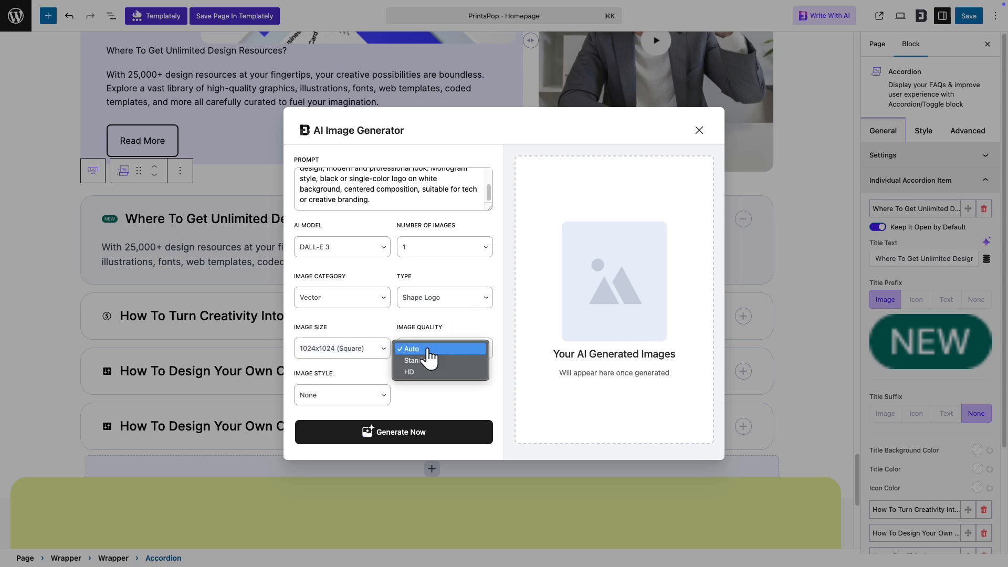
left_click(429, 361)
left_click(342, 395)
left_click(315, 418)
- Generate the logo, use it as the first accordion item's title prefix image, and save the page
left_click(389, 432)
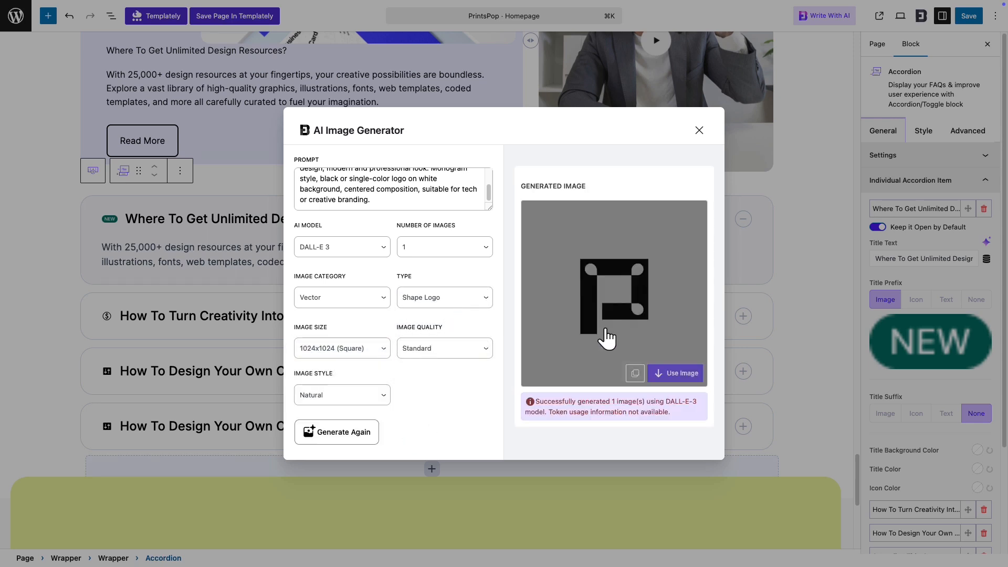
left_click(666, 374)
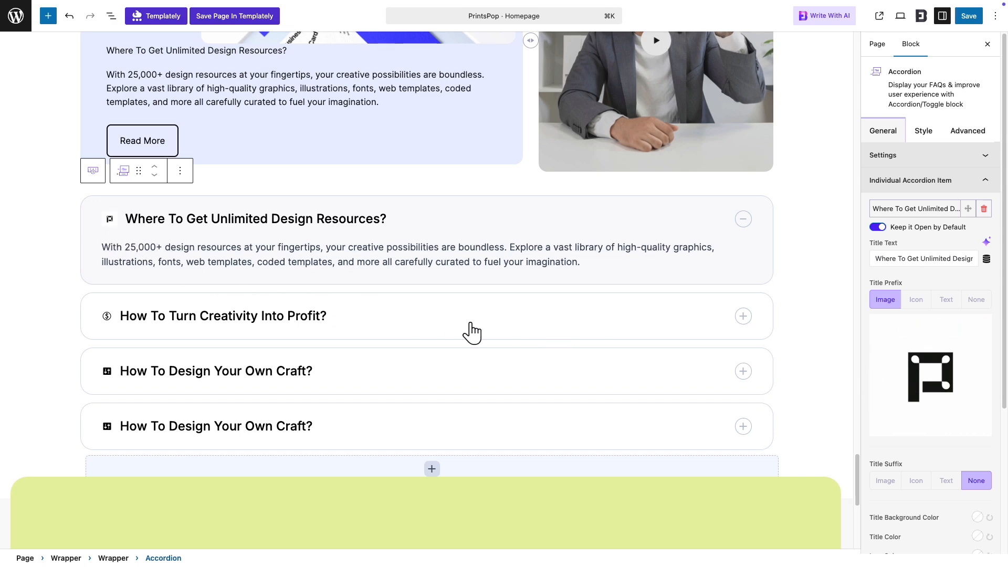
scroll(471, 331, "up", 20)
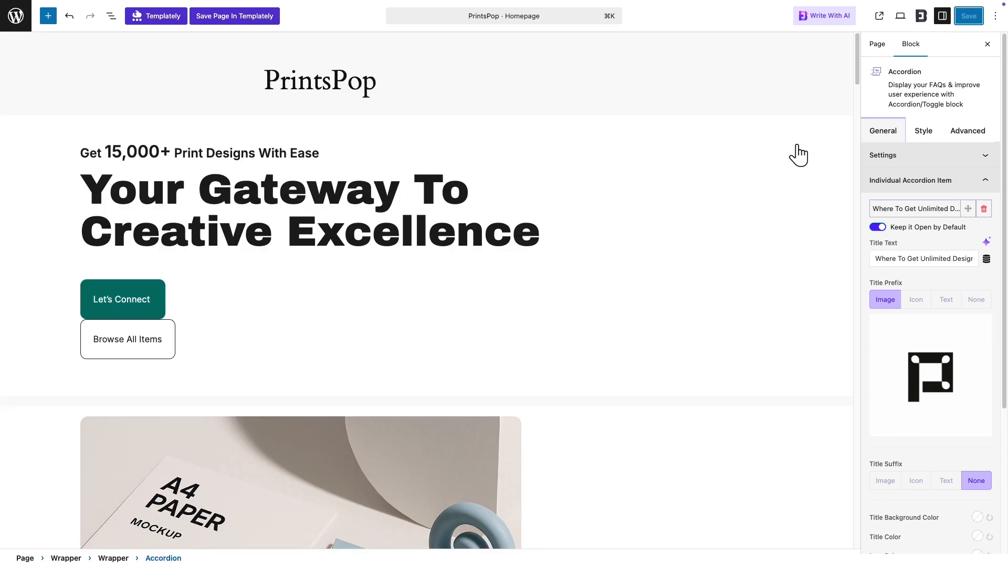
- Open the AI image generator for the background image of the hero section's Wrapper block
left_click(825, 140)
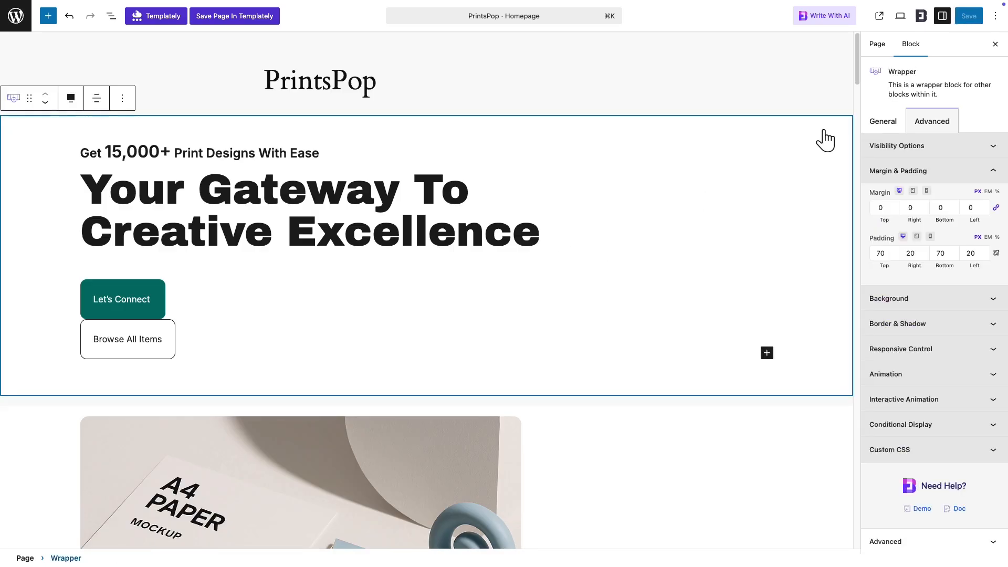
left_click(956, 299)
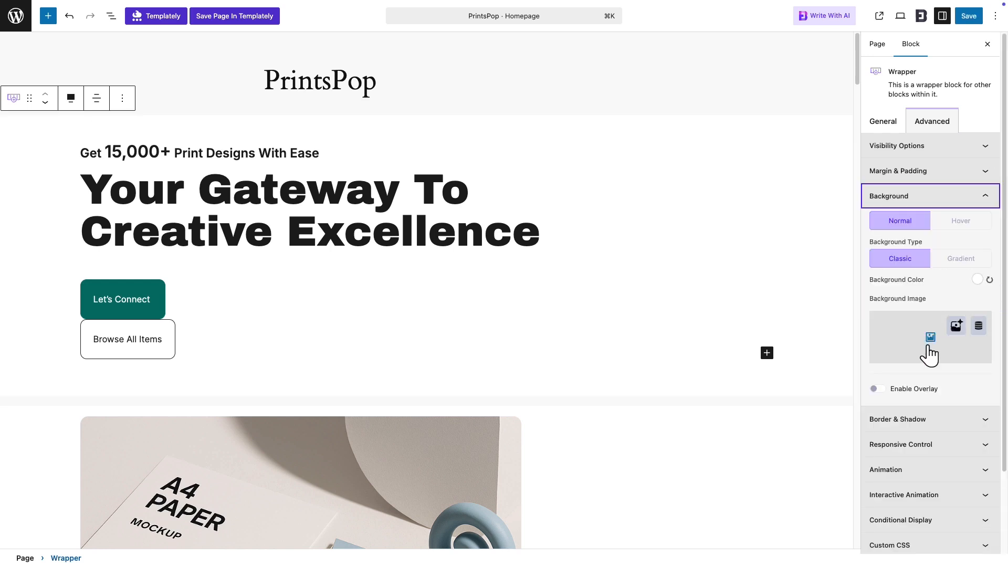
left_click(955, 328)
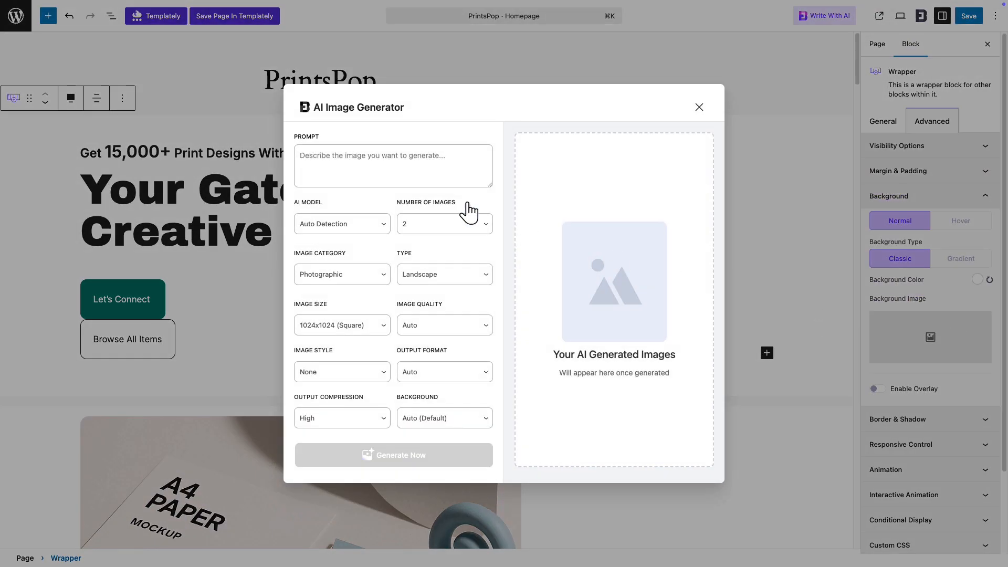
- Enter the hero section background prompt and choose the GPT-Image-1 model
left_click(445, 167)
key("ctrl+v")
left_click(367, 224)
left_click(359, 261)
- Choose the 3D image category, the 1536x1024 (Landscape) size and Medium image quality for the hero background
left_click(374, 274)
left_click(370, 309)
left_click(374, 325)
left_click(372, 336)
left_click(463, 327)
left_click(456, 348)
- With PNG output, Medium compression and a Transparent background, generate the hero images and use one as the wrapper's background
left_click(371, 373)
left_click(372, 383)
left_click(445, 372)
left_click(442, 384)
left_click(368, 418)
left_click(357, 430)
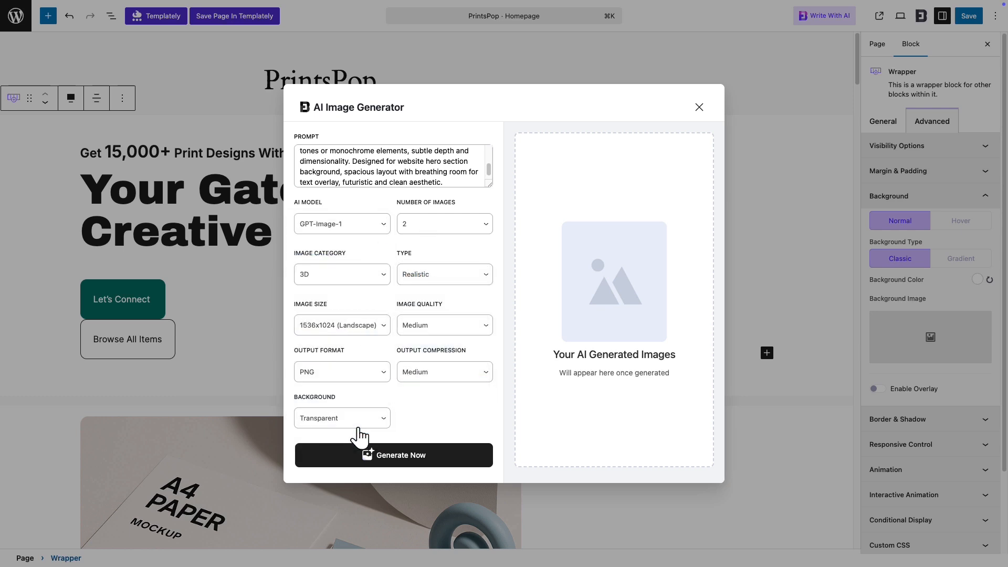
left_click(415, 459)
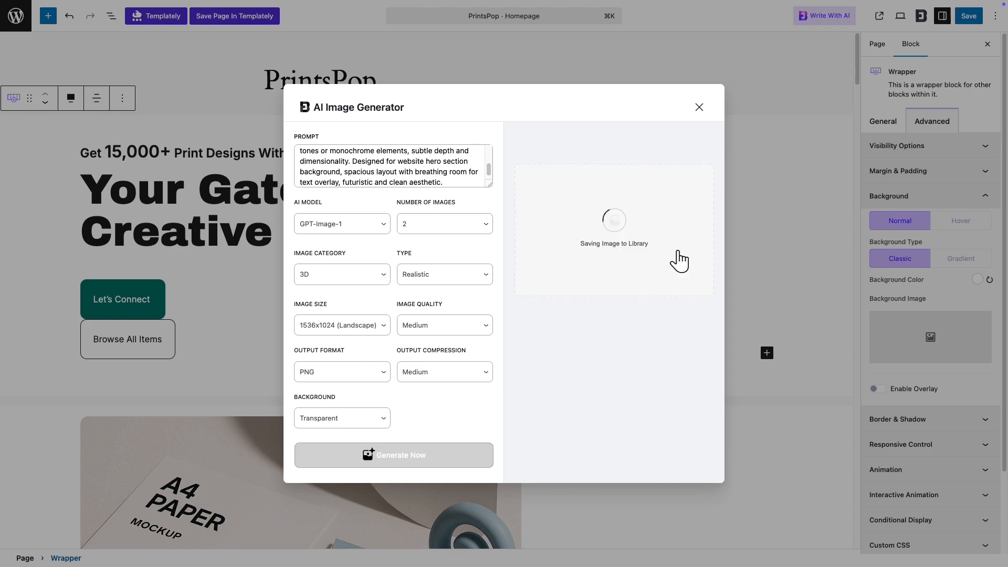
left_click(677, 254)
- Set the hero background image's position to Top Right and its attachment to Scroll
left_click(913, 383)
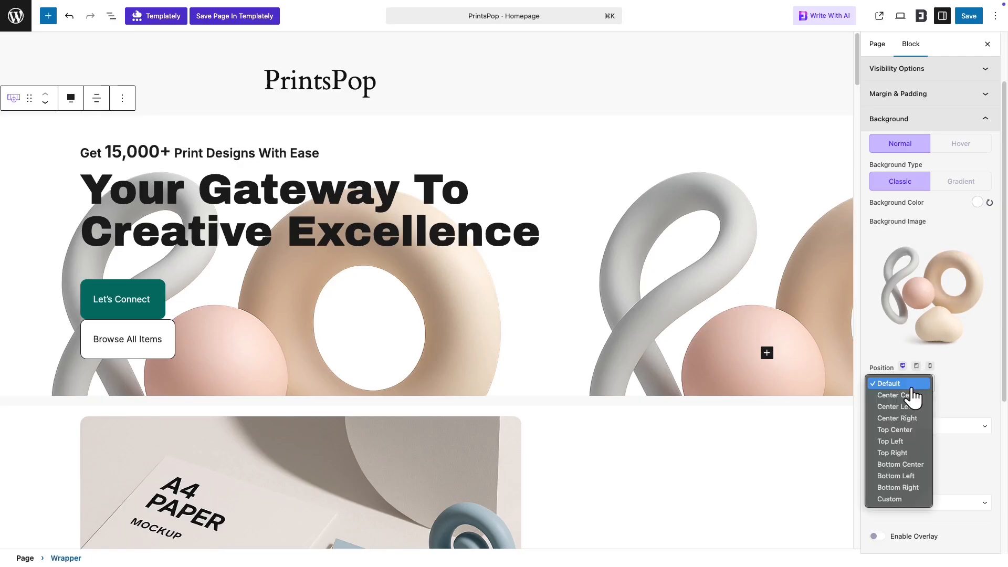
left_click(904, 453)
left_click(927, 426)
left_click(930, 429)
- Set the hero background to No-repeat, choose its display size, and save the page
left_click(911, 462)
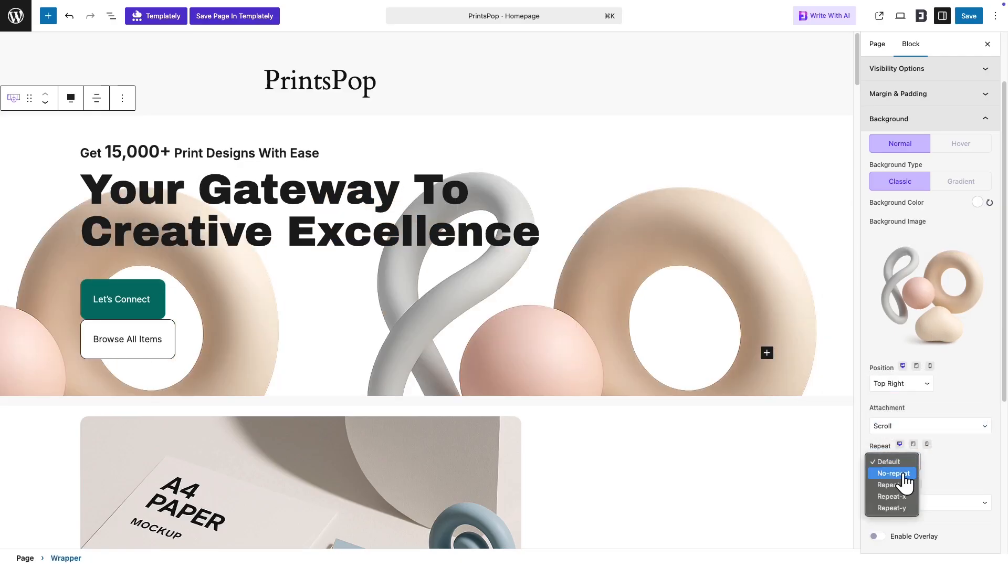
left_click(902, 474)
left_click(945, 502)
left_click(944, 513)
left_click(965, 16)
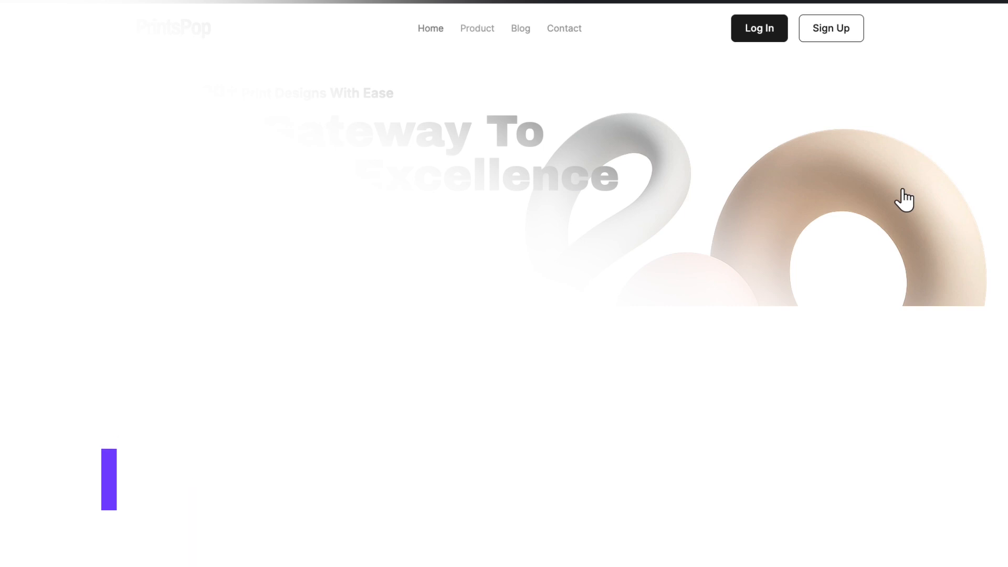
- Review the generated images on the published homepage from the hero section down to the FAQ accordion
scroll(903, 199, "down", 7)
scroll(373, 191, "down", 20)
scroll(374, 193, "down", 16)
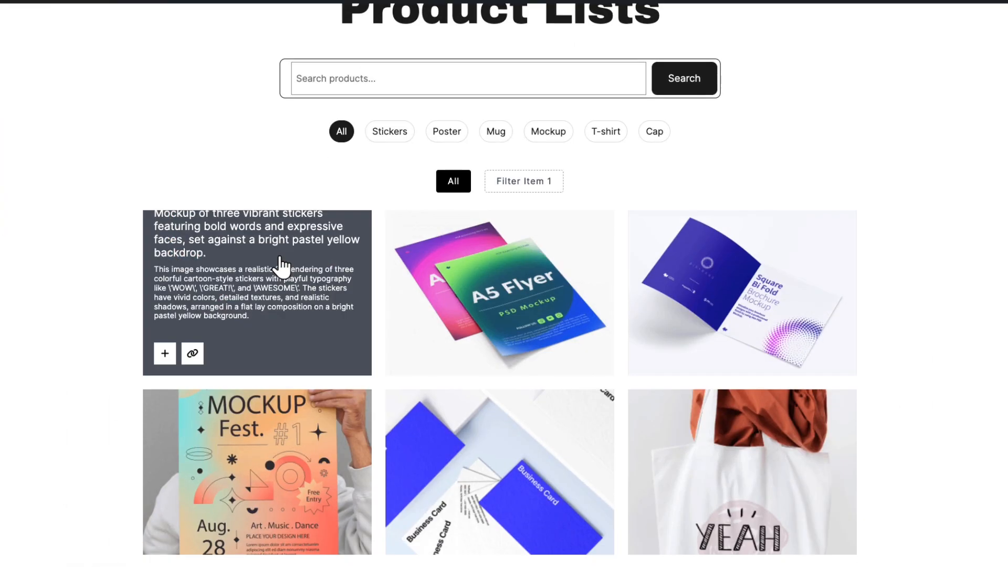
scroll(797, 100, "down", 15)
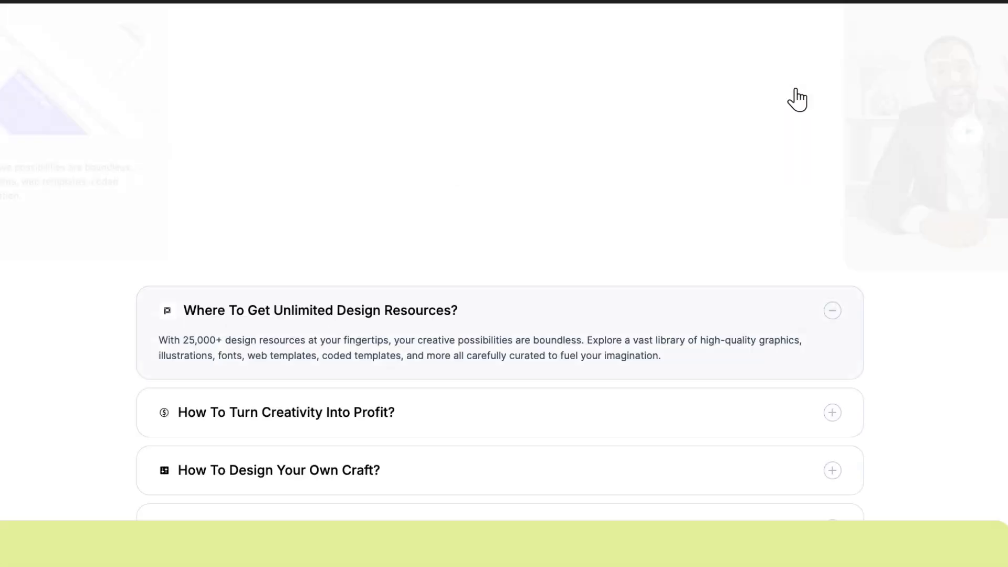